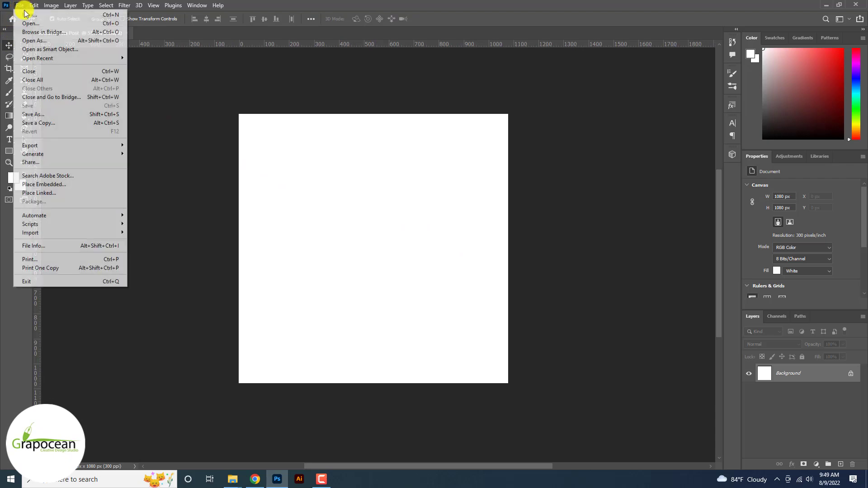
# Open the nordwood-themes texture and drag it into the Social media Post document.
pyautogui.click(41, 30)
pyautogui.click(19, 5)
pyautogui.click(33, 26)
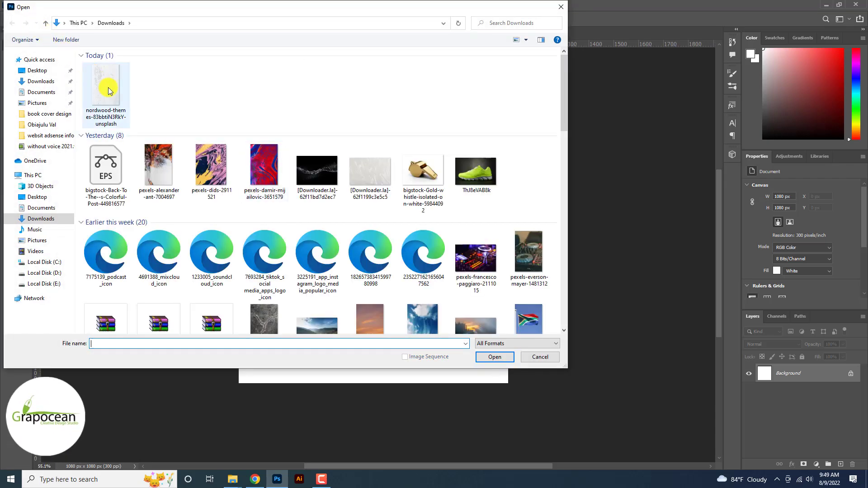
pyautogui.click(109, 91)
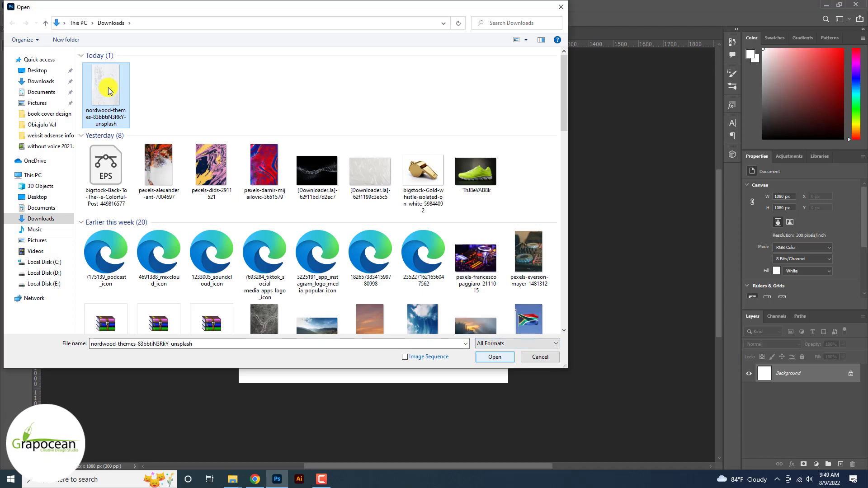
pyautogui.click(494, 357)
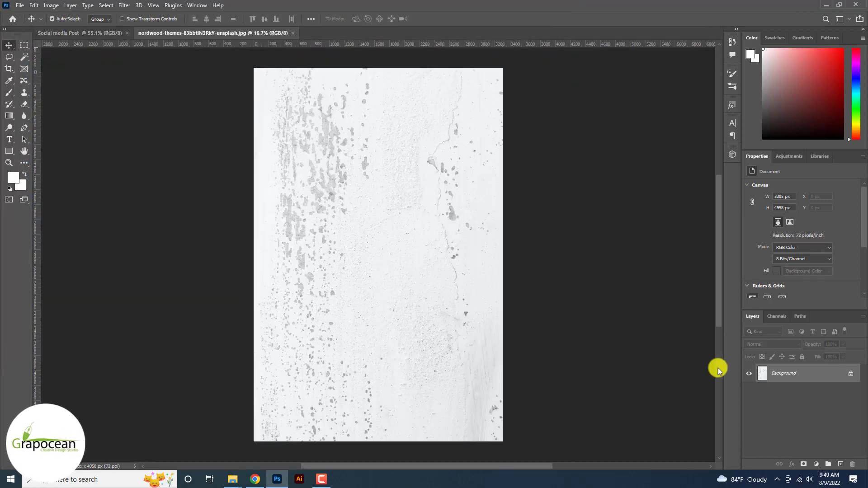
pyautogui.click(849, 377)
pyautogui.moveTo(209, 84); pyautogui.dragTo(325, 199)
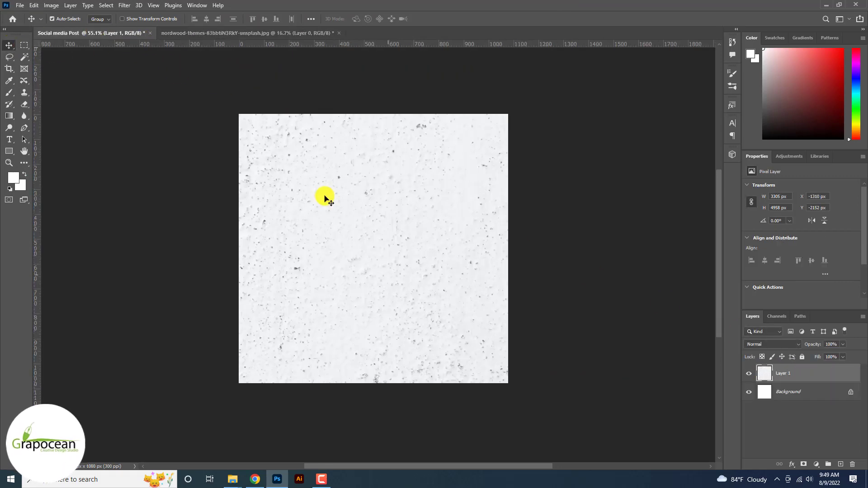
# Rotate the texture -90° and scale it to about 89% on the canvas.
pyautogui.scroll(-4, 325, 199)
pyautogui.hotkey('ctrl', 't')
pyautogui.scroll(-6, 332, 193)
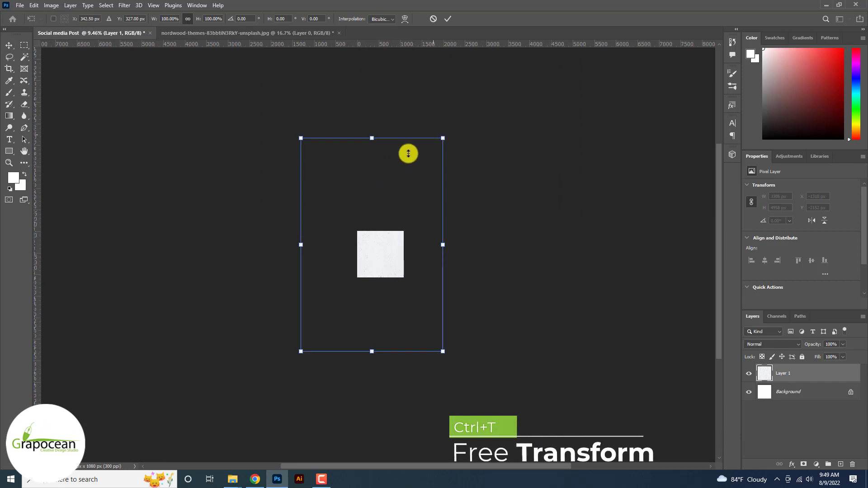
pyautogui.moveTo(442, 138); pyautogui.dragTo(409, 195)
pyautogui.scroll(3, 391, 258)
pyautogui.moveTo(385, 258); pyautogui.dragTo(391, 270)
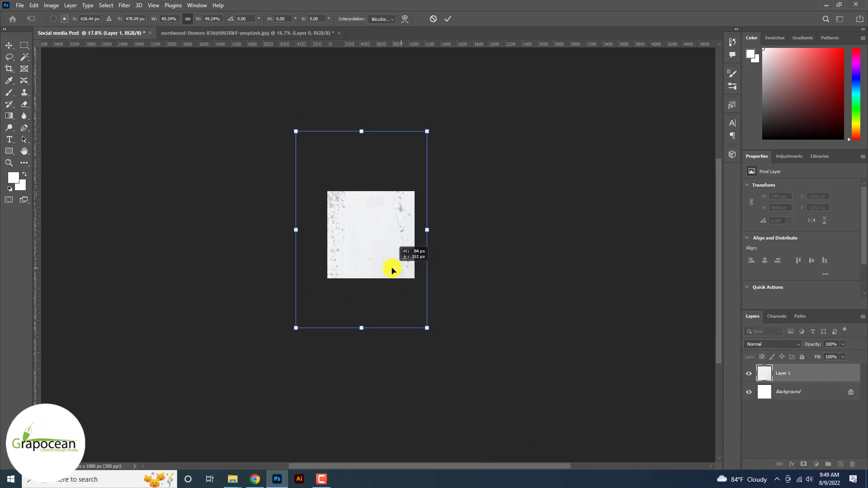
pyautogui.moveTo(429, 323); pyautogui.dragTo(448, 167)
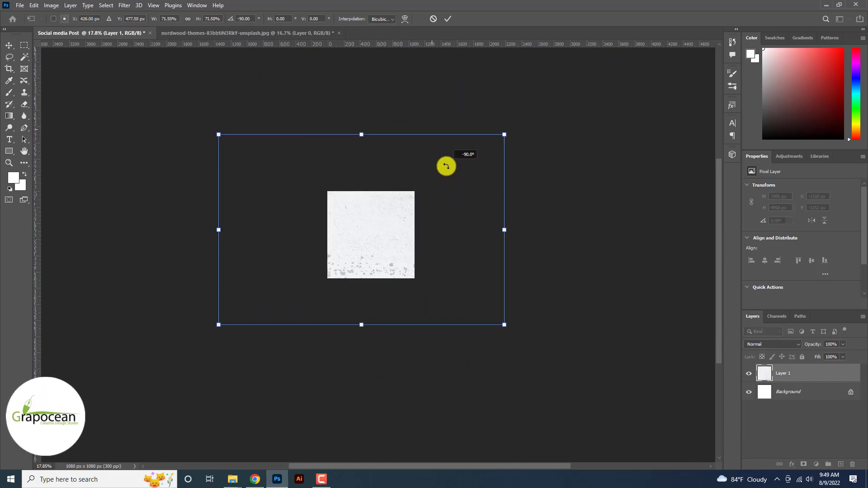
pyautogui.moveTo(392, 247)
pyautogui.mouseDown()
pyautogui.moveTo(380, 231)
pyautogui.moveTo(332, 236)
pyautogui.moveTo(384, 246)
pyautogui.moveTo(393, 238)
pyautogui.mouseUp()
pyautogui.moveTo(501, 340); pyautogui.dragTo(563, 366)
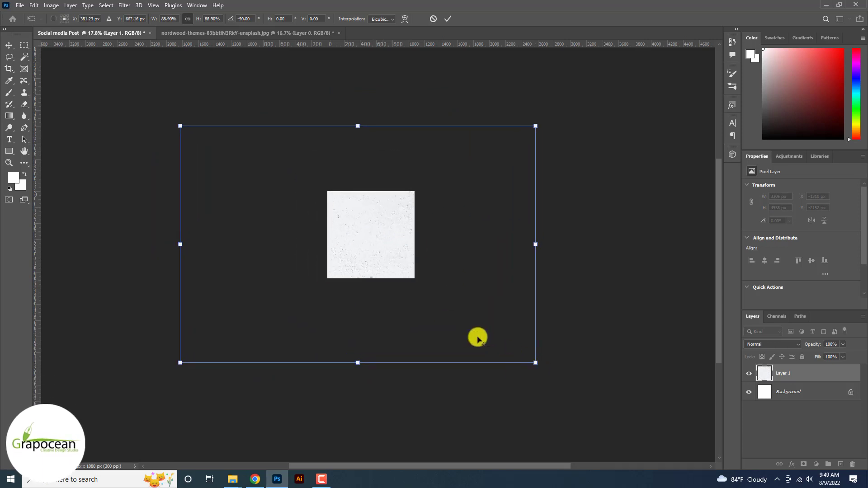
pyautogui.moveTo(446, 301); pyautogui.dragTo(447, 307)
pyautogui.click(447, 19)
# Resize the texture to about 37% and reposition it to cover the square canvas.
pyautogui.hotkey('ctrl', '0')
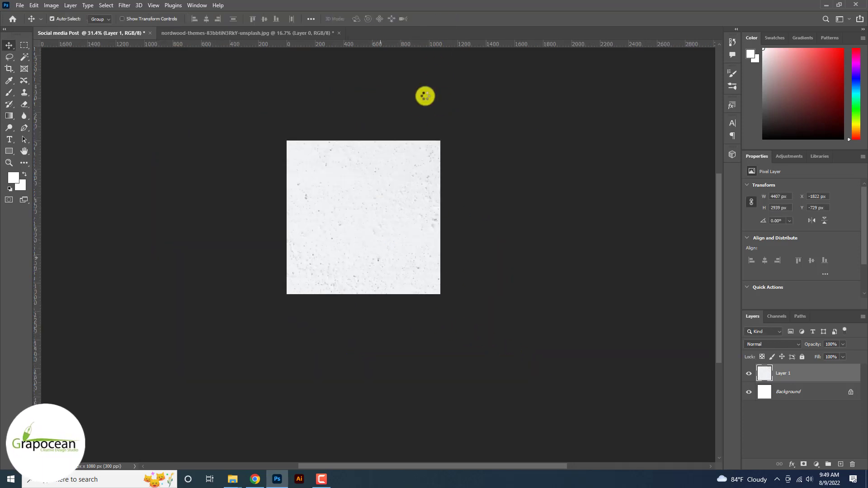
pyautogui.scroll(-6, 789, 377)
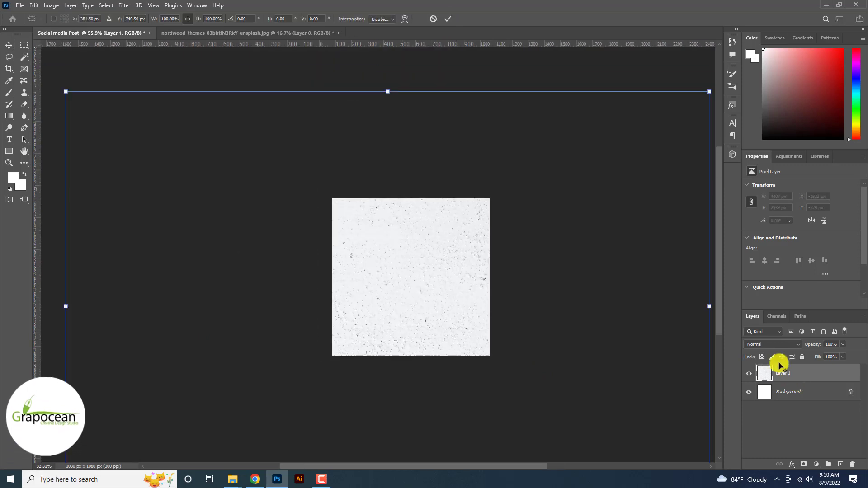
pyautogui.moveTo(616, 178); pyautogui.dragTo(489, 264)
pyautogui.moveTo(446, 306); pyautogui.dragTo(446, 293)
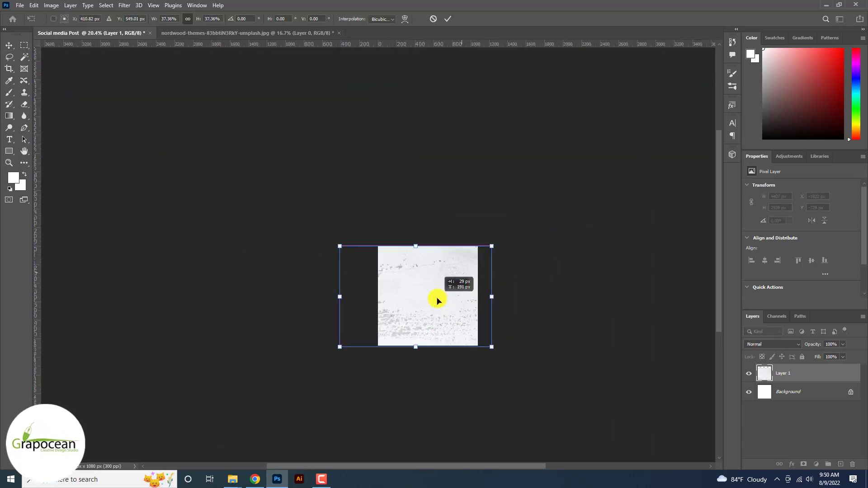
pyautogui.click(447, 19)
pyautogui.hotkey('ctrl', '0')
pyautogui.click(20, 5)
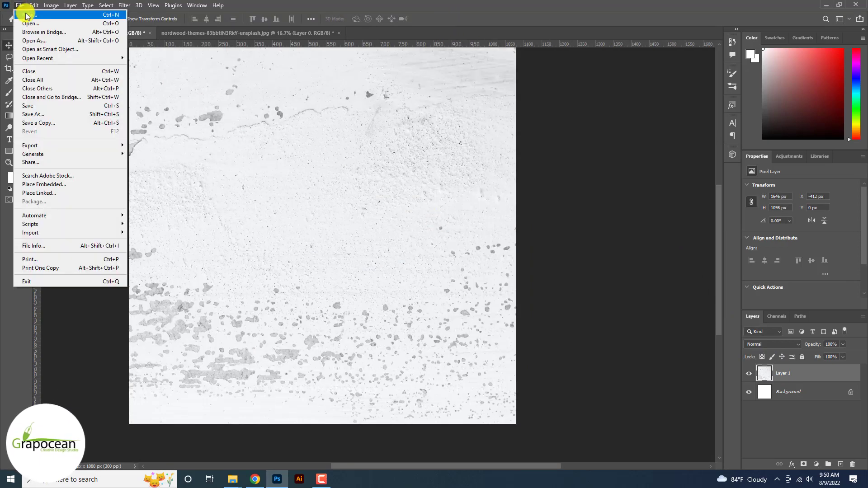
# Open the Car photo and bring it into the post as an unlocked layer.
pyautogui.click(30, 23)
pyautogui.moveTo(273, 133); pyautogui.dragTo(116, 73)
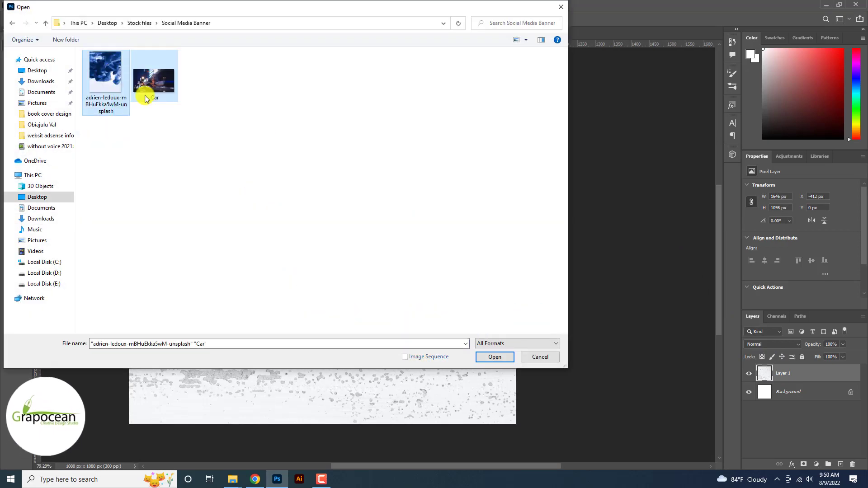
pyautogui.click(495, 357)
pyautogui.moveTo(368, 267); pyautogui.dragTo(405, 215)
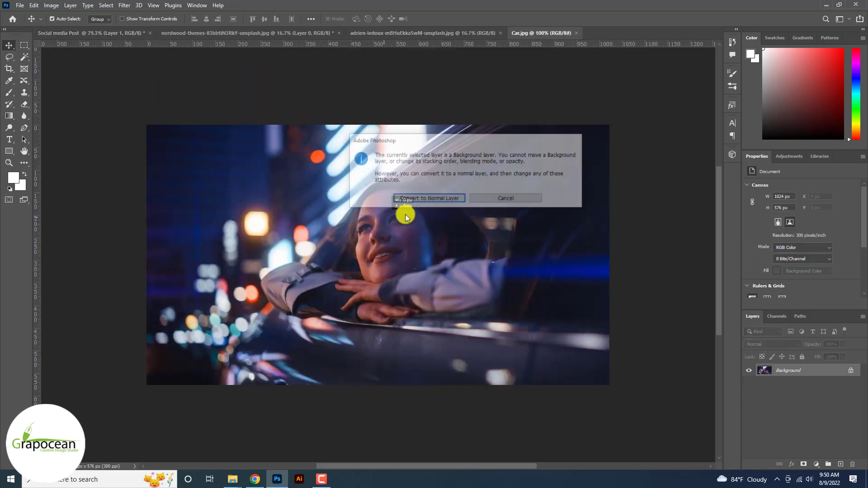
pyautogui.click(525, 199)
pyautogui.click(851, 371)
pyautogui.moveTo(356, 191); pyautogui.dragTo(386, 231)
# Enlarge the car photo to about 181%, shift it right, and hide Layer 2.
pyautogui.hotkey('ctrl', 't')
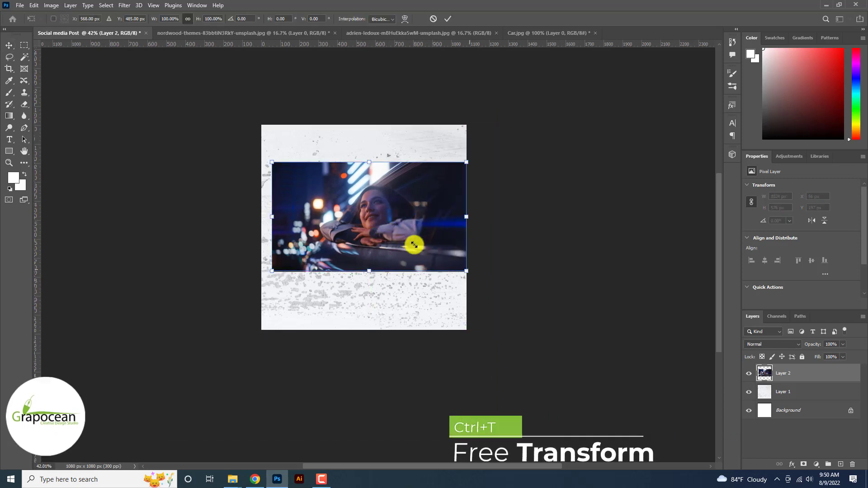
pyautogui.moveTo(467, 271); pyautogui.dragTo(530, 337)
pyautogui.moveTo(412, 275); pyautogui.dragTo(444, 274)
pyautogui.click(448, 18)
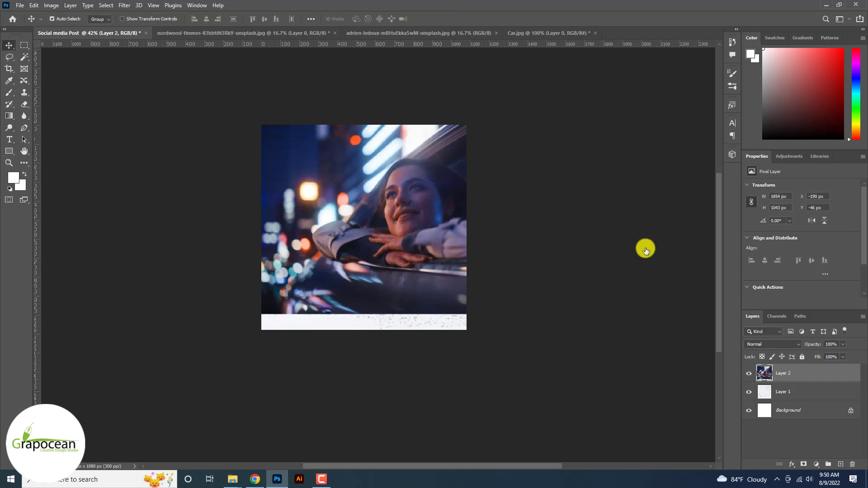
pyautogui.click(749, 374)
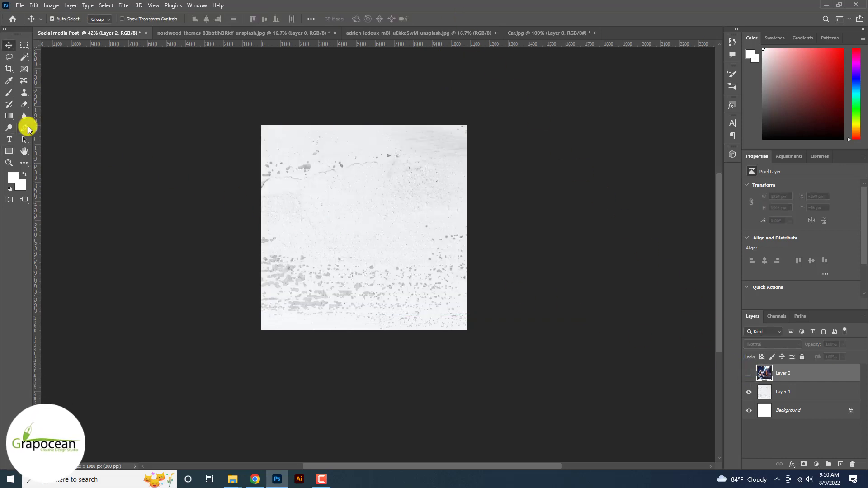
# Draw a tall black-filled rectangle across the canvas.
pyautogui.rightClick(7, 150)
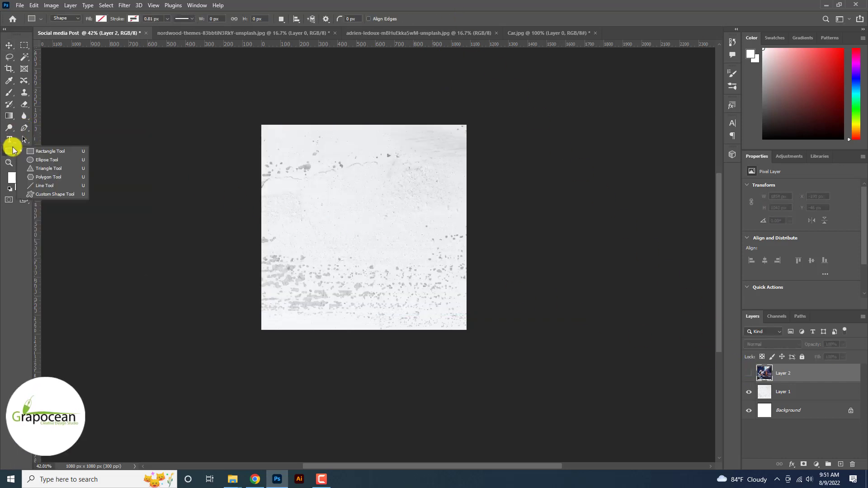
pyautogui.click(37, 147)
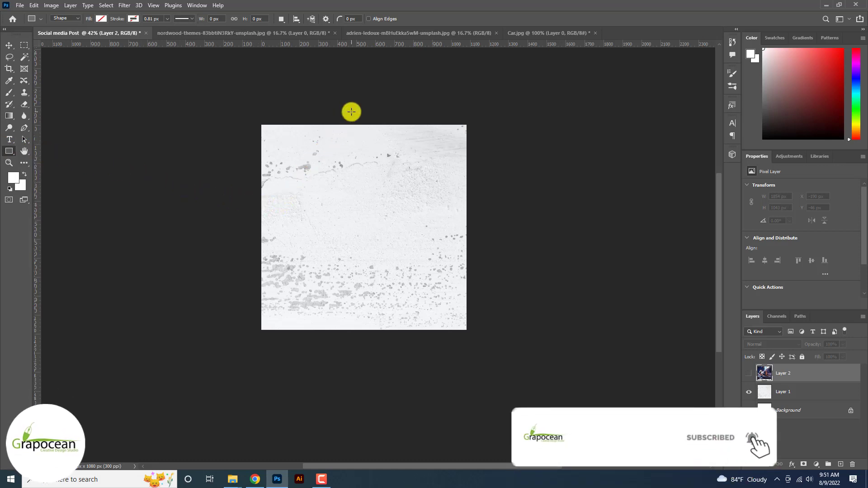
pyautogui.moveTo(351, 111); pyautogui.dragTo(434, 359)
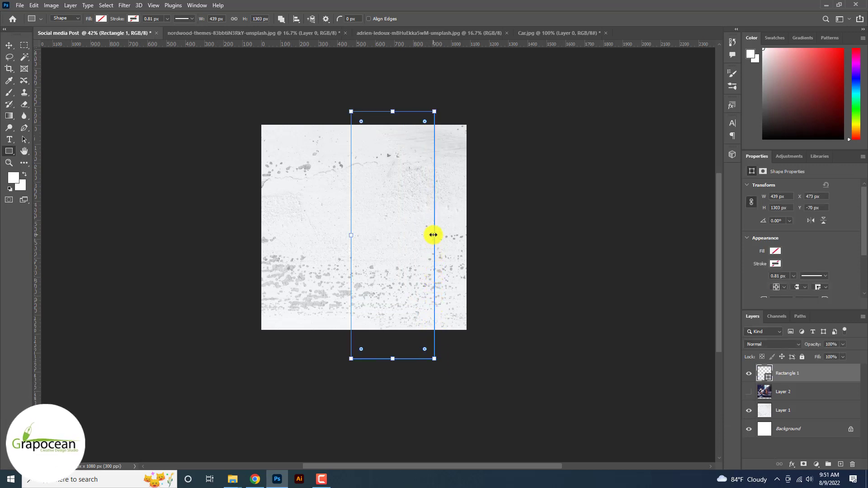
pyautogui.moveTo(433, 235); pyautogui.dragTo(412, 181)
pyautogui.click(101, 18)
pyautogui.click(51, 65)
# Warp the black rectangle into an arched, curved shape.
pyautogui.click(9, 45)
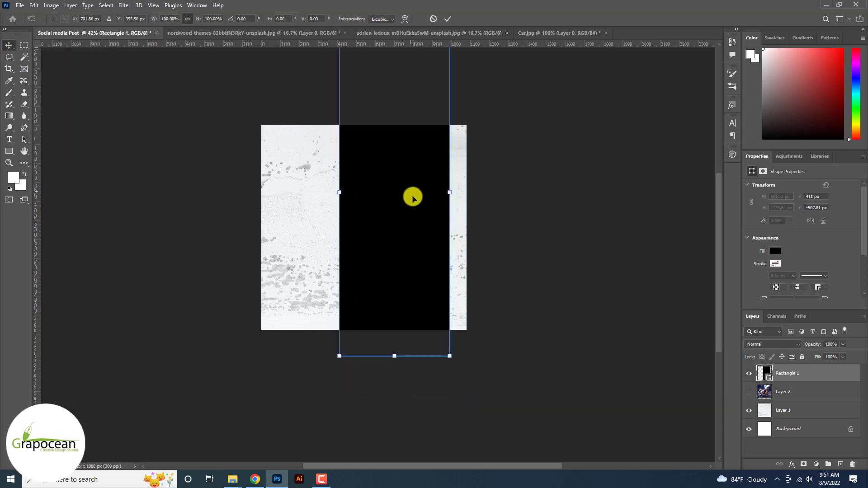
pyautogui.moveTo(411, 214); pyautogui.dragTo(392, 207)
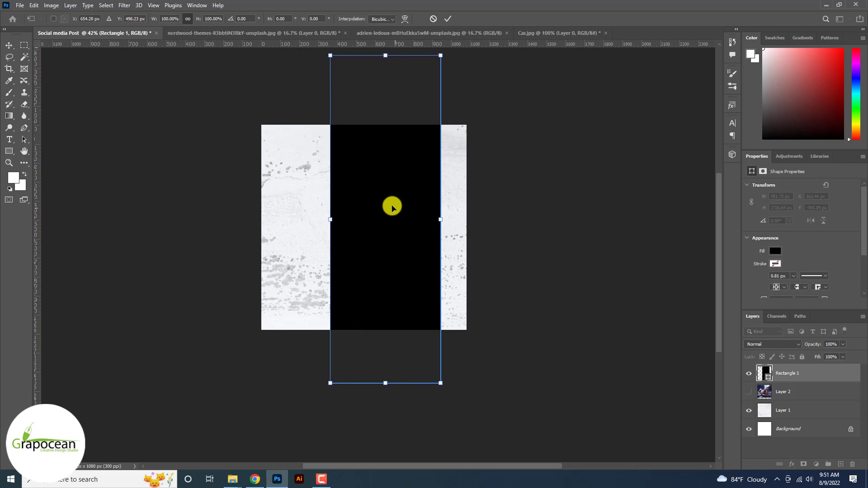
pyautogui.click(404, 19)
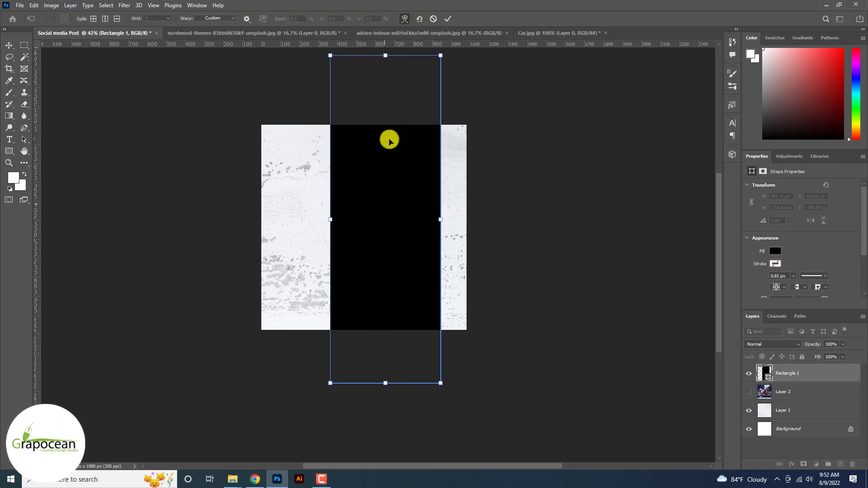
pyautogui.moveTo(379, 208); pyautogui.dragTo(303, 219)
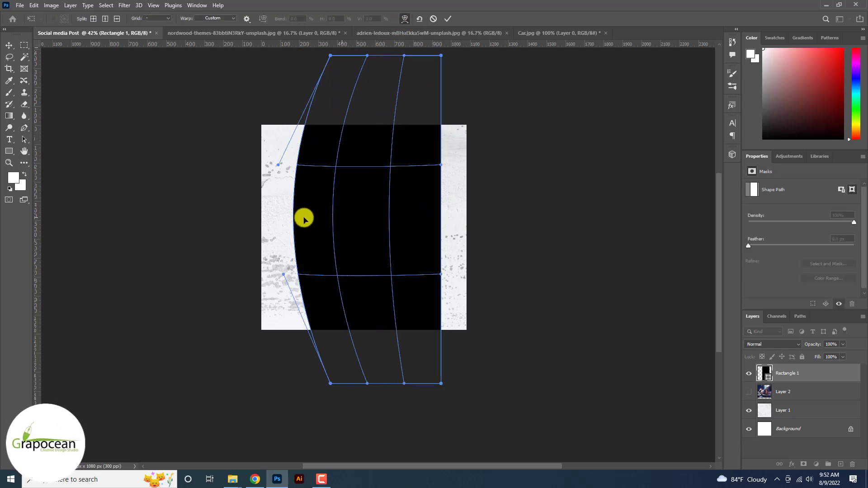
pyautogui.moveTo(418, 220); pyautogui.dragTo(363, 220)
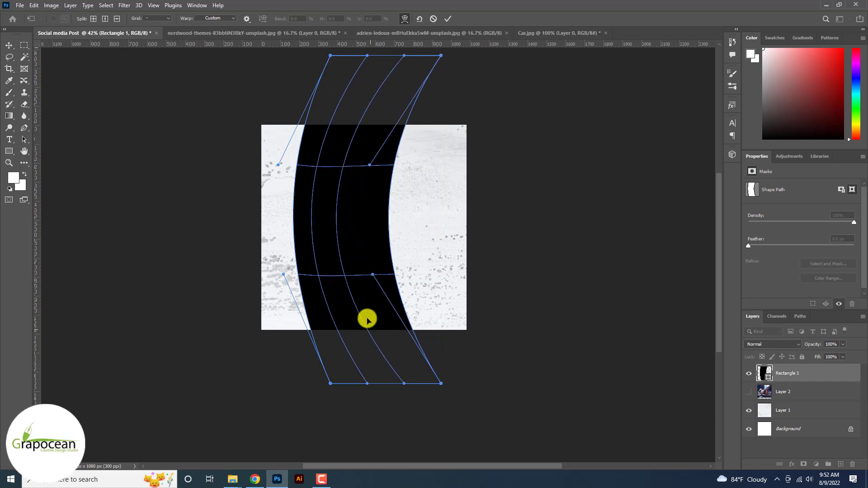
pyautogui.moveTo(367, 319); pyautogui.dragTo(412, 319)
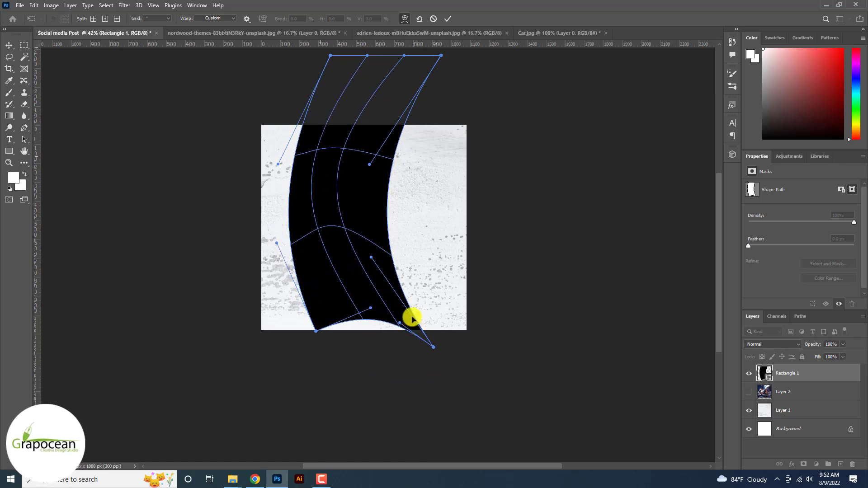
pyautogui.click(447, 19)
# Rotate the black shape about 30°, scale it down, and align it to the canvas top.
pyautogui.moveTo(327, 196); pyautogui.dragTo(378, 174)
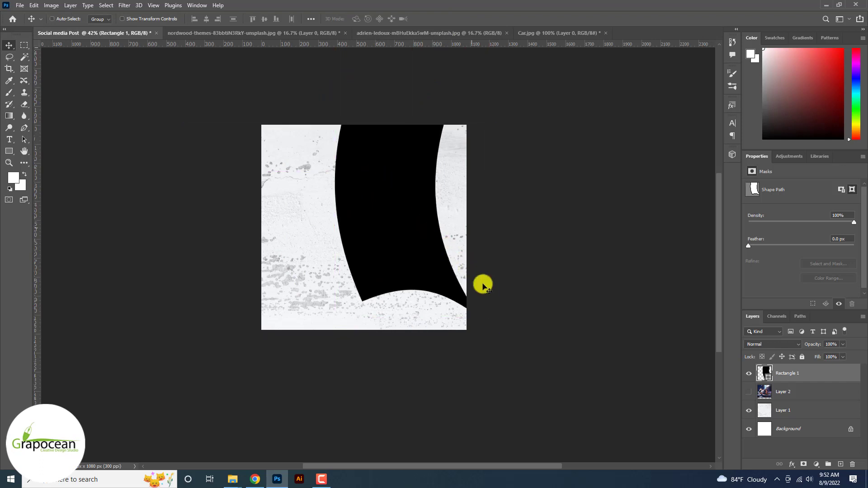
pyautogui.hotkey('ctrl', 't')
pyautogui.moveTo(533, 343); pyautogui.dragTo(430, 371)
pyautogui.moveTo(369, 191); pyautogui.dragTo(386, 207)
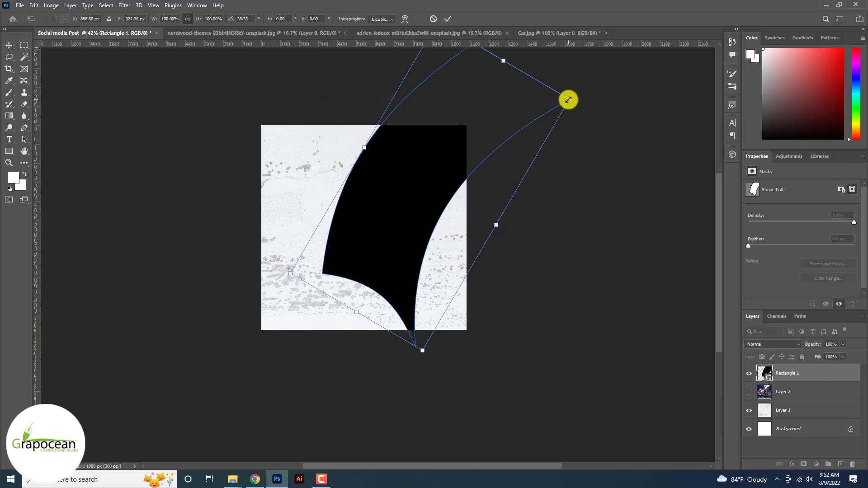
pyautogui.moveTo(569, 99); pyautogui.dragTo(560, 125)
pyautogui.moveTo(422, 186); pyautogui.dragTo(440, 200)
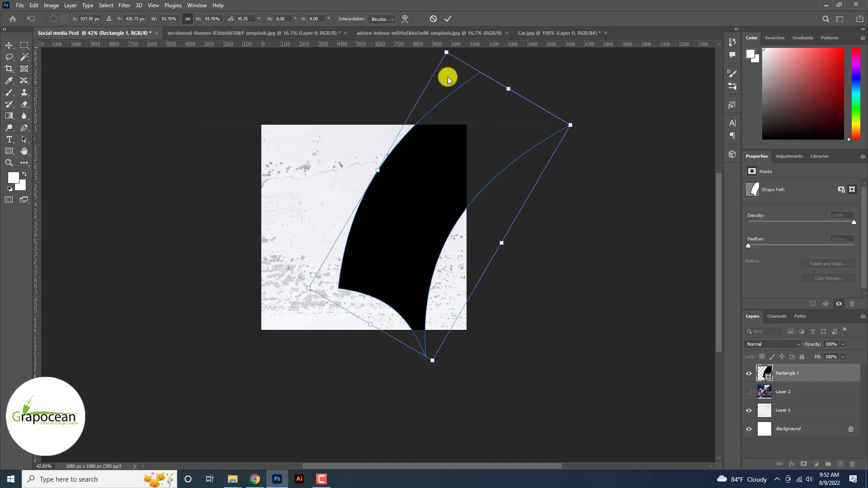
pyautogui.click(448, 19)
pyautogui.moveTo(409, 263)
pyautogui.mouseDown()
pyautogui.moveTo(411, 247)
pyautogui.moveTo(398, 263)
pyautogui.mouseUp()
pyautogui.scroll(3, 420, 237)
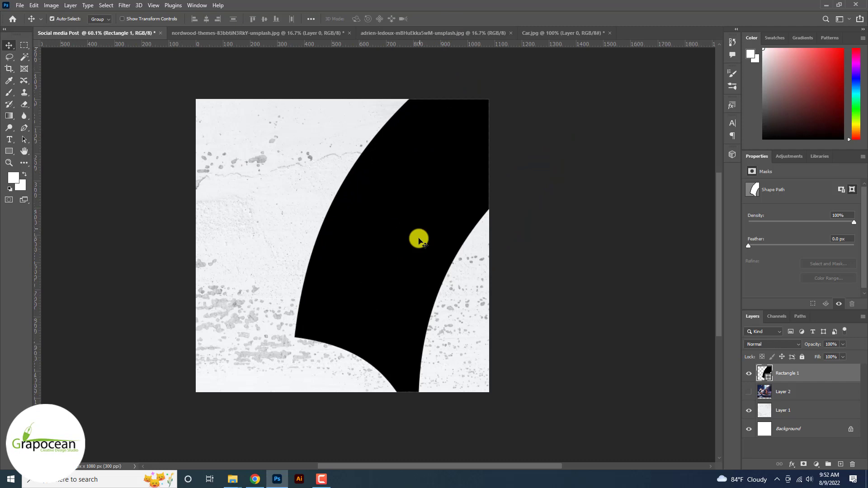
pyautogui.click(124, 5)
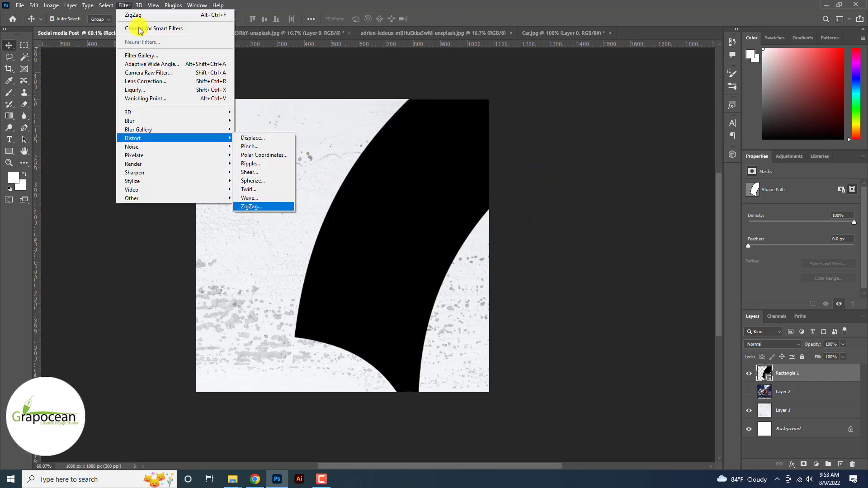
# Apply Wave to the shape as a Smart Object: wavelength 295, amplitude 64, horizontal scale 100%.
pyautogui.click(273, 198)
pyautogui.click(425, 178)
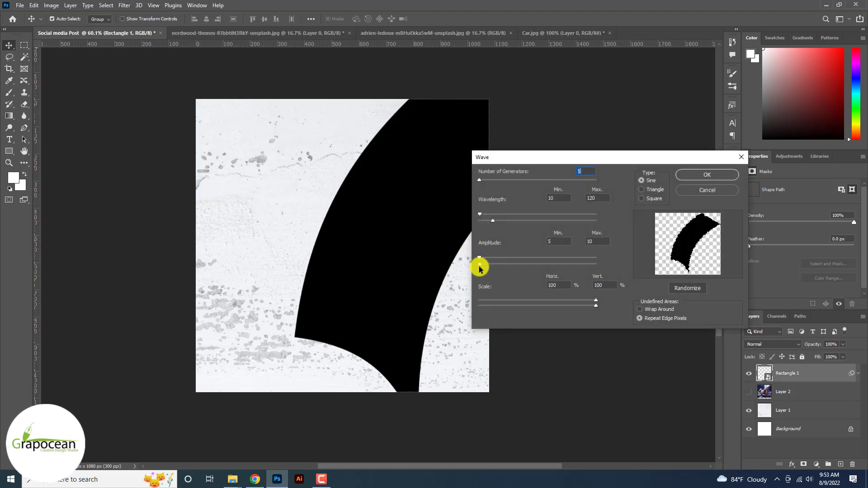
pyautogui.moveTo(482, 269); pyautogui.dragTo(481, 270)
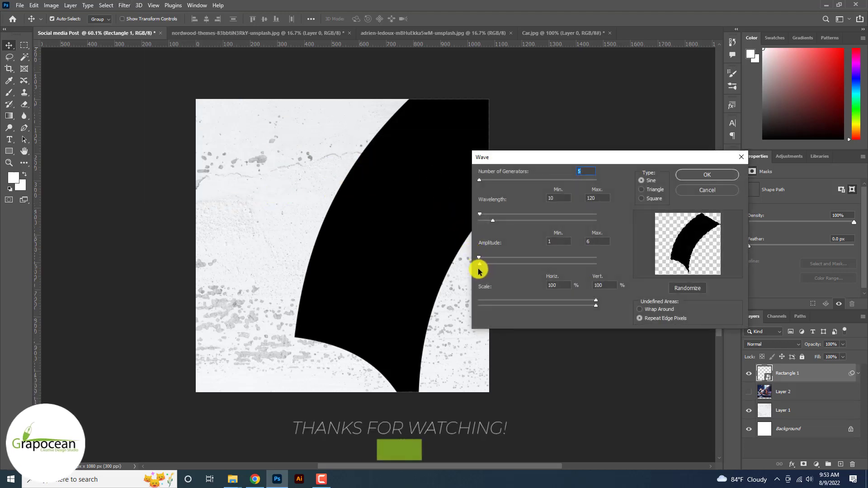
pyautogui.moveTo(493, 221)
pyautogui.mouseDown()
pyautogui.moveTo(503, 222)
pyautogui.moveTo(481, 229)
pyautogui.moveTo(504, 229)
pyautogui.mouseUp()
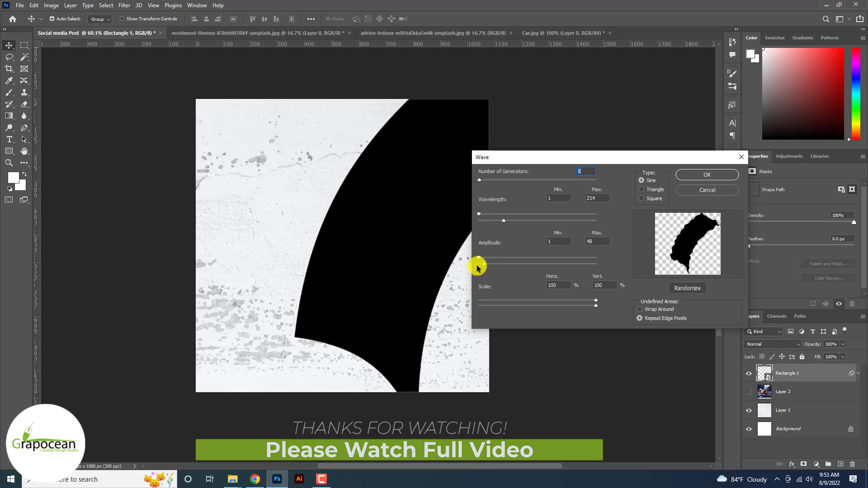
pyautogui.moveTo(477, 268); pyautogui.dragTo(486, 267)
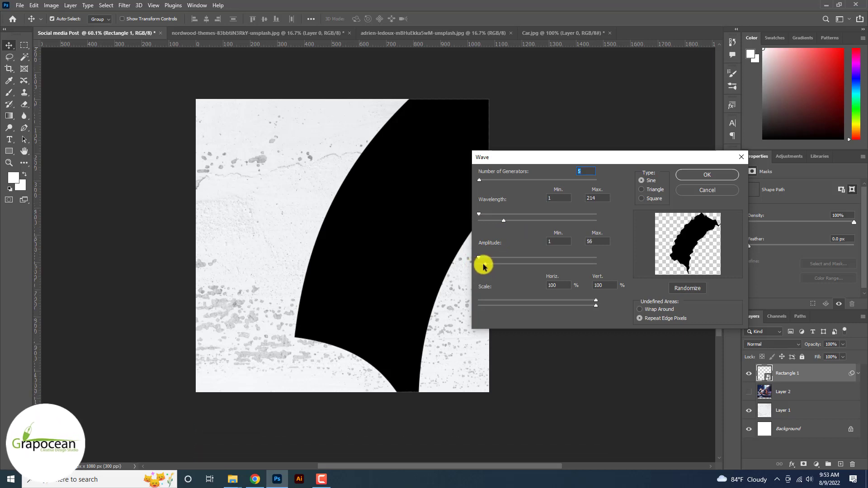
pyautogui.moveTo(480, 223); pyautogui.dragTo(513, 223)
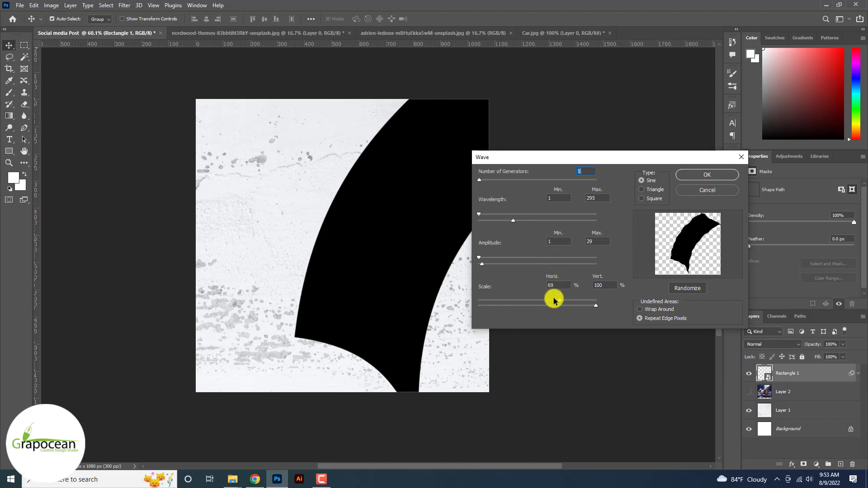
pyautogui.moveTo(555, 300); pyautogui.dragTo(596, 302)
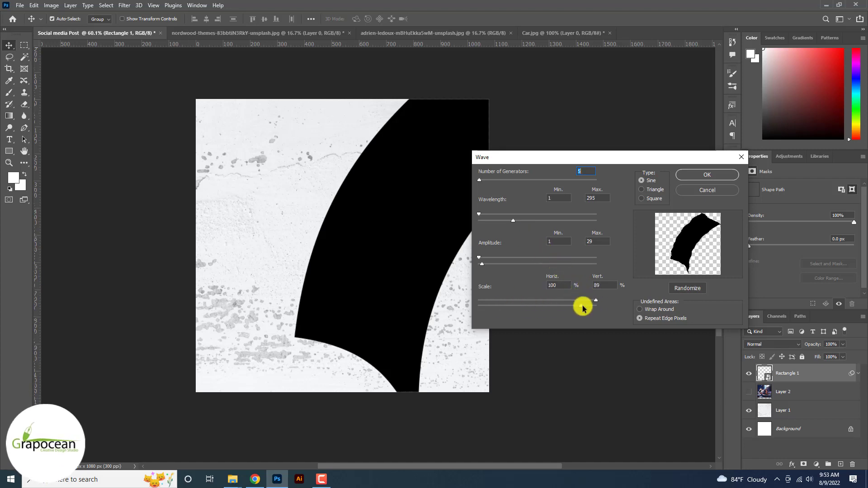
# Randomize the waves with Wrap Around, apply them, and move Layer 2 above Rectangle 1.
pyautogui.moveTo(482, 266); pyautogui.dragTo(491, 267)
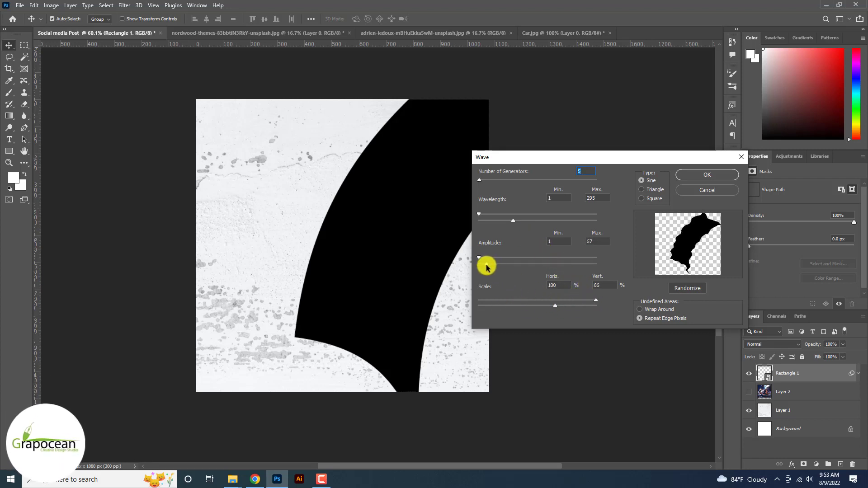
pyautogui.moveTo(504, 221)
pyautogui.mouseDown()
pyautogui.moveTo(490, 220)
pyautogui.moveTo(536, 219)
pyautogui.moveTo(512, 219)
pyautogui.mouseUp()
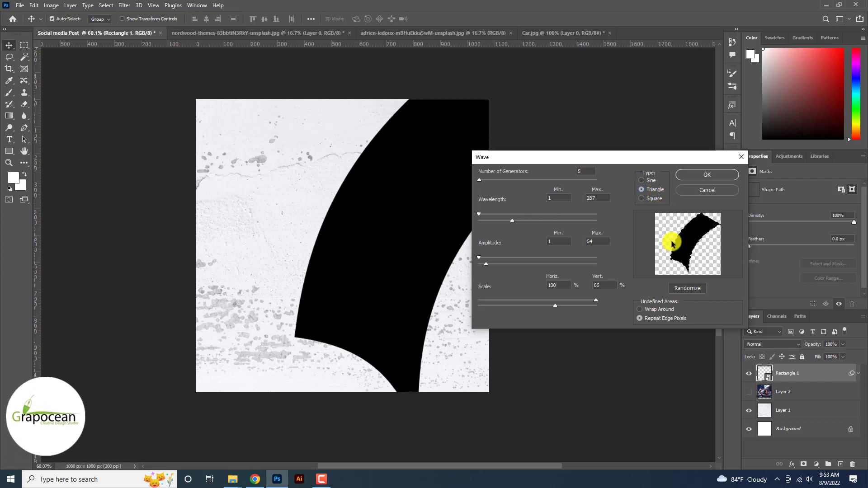
pyautogui.click(687, 290)
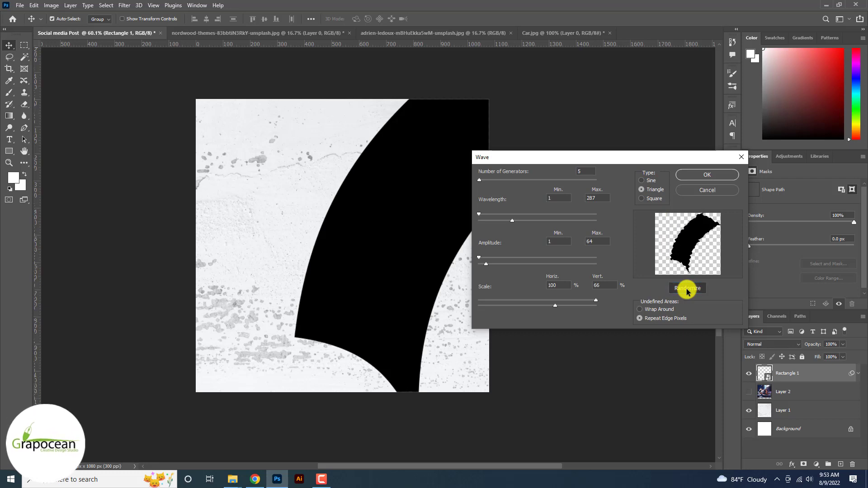
pyautogui.click(663, 308)
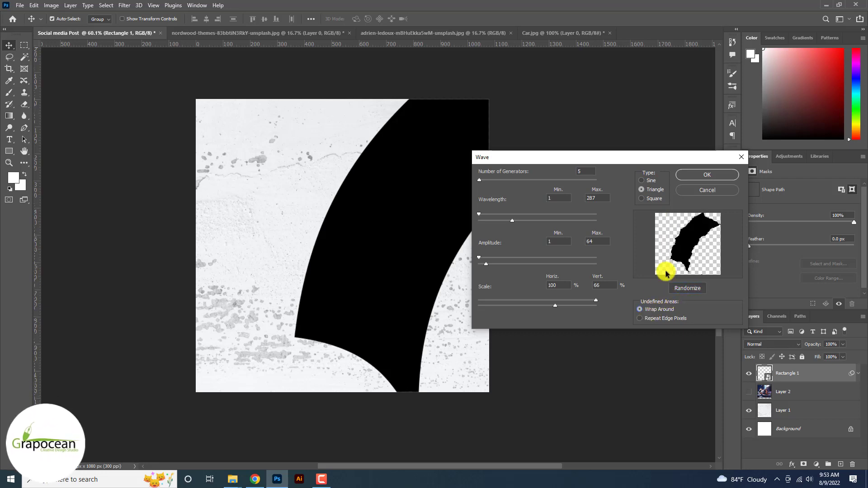
pyautogui.click(704, 181)
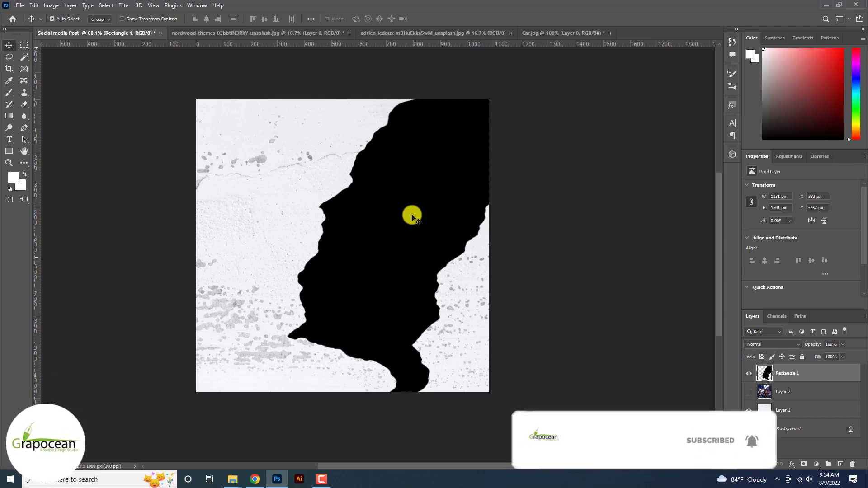
pyautogui.moveTo(793, 392); pyautogui.dragTo(760, 374)
pyautogui.rightClick(769, 373)
# Clip the car photo into the torn shape and darken its exposure in Camera Raw.
pyautogui.click(705, 265)
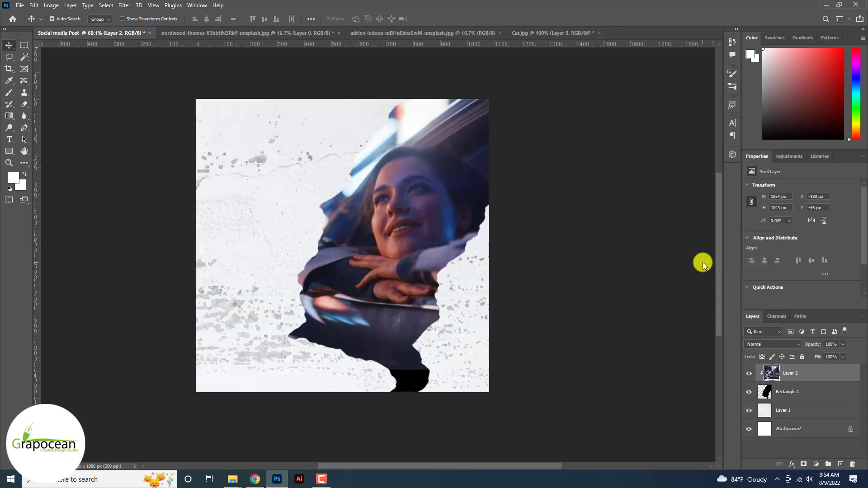
pyautogui.keyDown('ctrl'); pyautogui.click(391, 226); pyautogui.keyUp('ctrl')
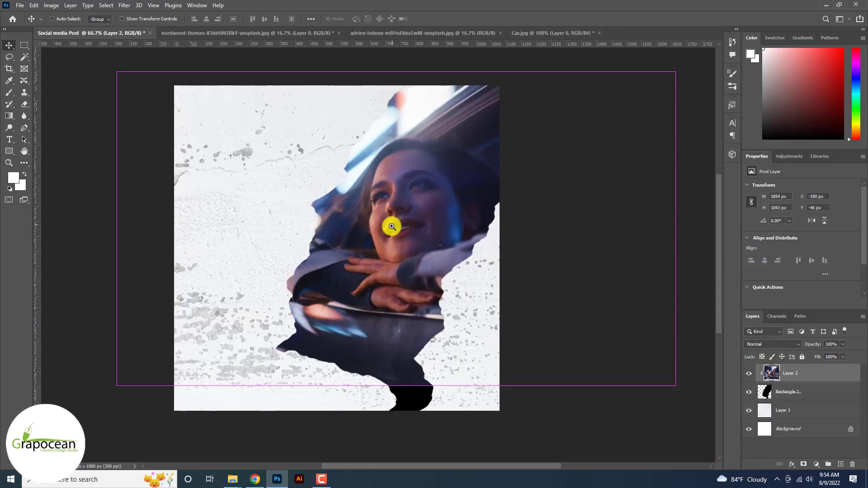
pyautogui.click(124, 5)
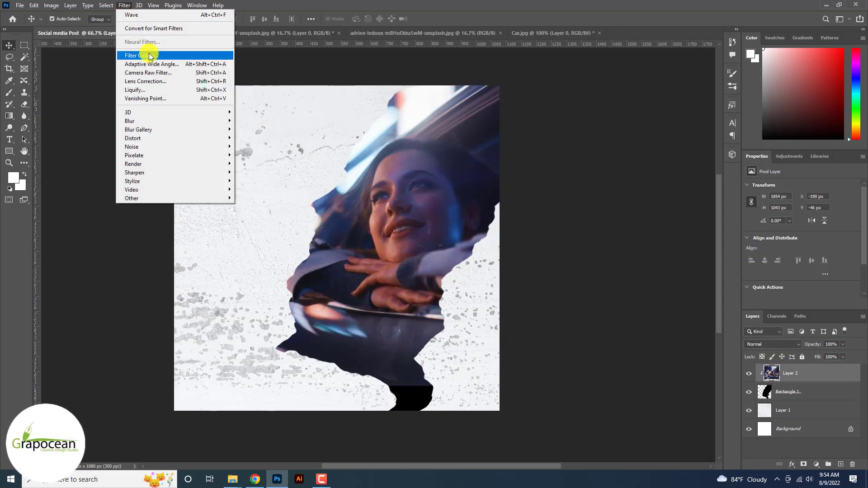
pyautogui.click(158, 73)
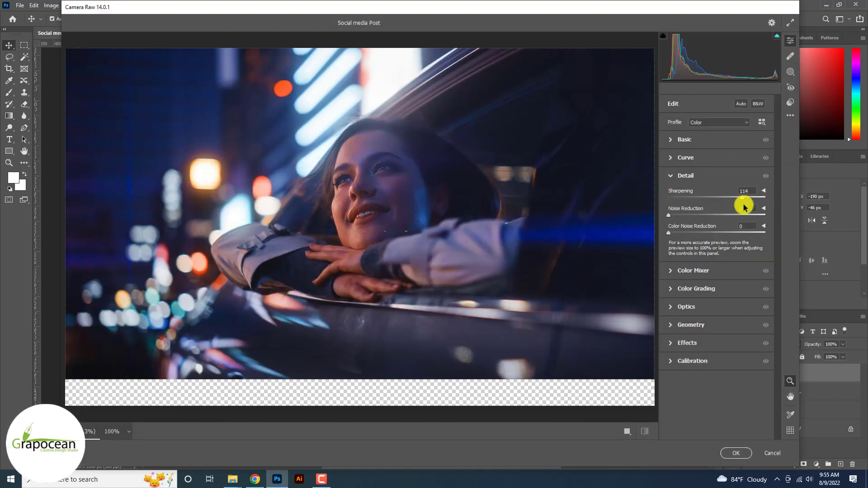
pyautogui.click(702, 216)
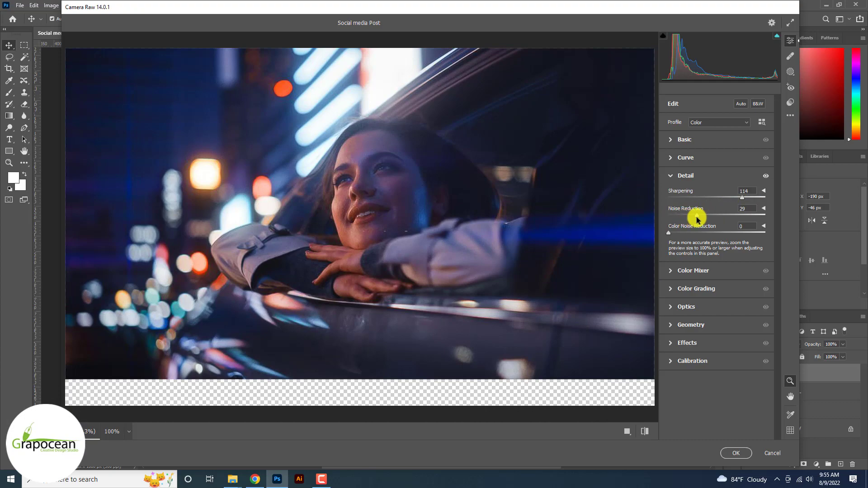
pyautogui.click(678, 140)
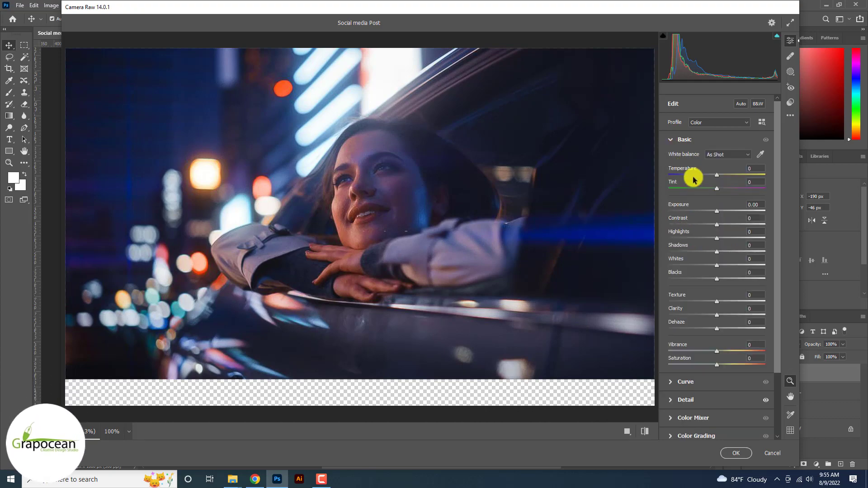
pyautogui.moveTo(719, 211); pyautogui.dragTo(722, 240)
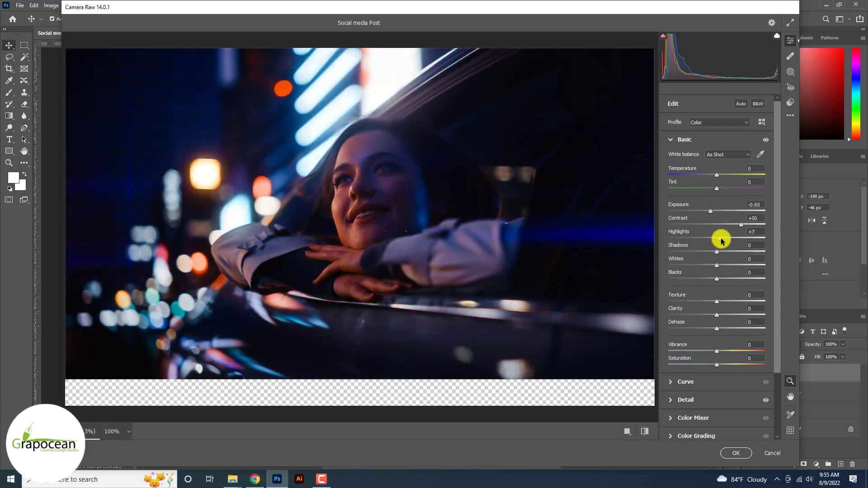
# Set noise reduction to 55 and colour noise to 24, adjust sharpening, and slightly brighten exposure.
pyautogui.scroll(-3, 722, 240)
pyautogui.click(671, 336)
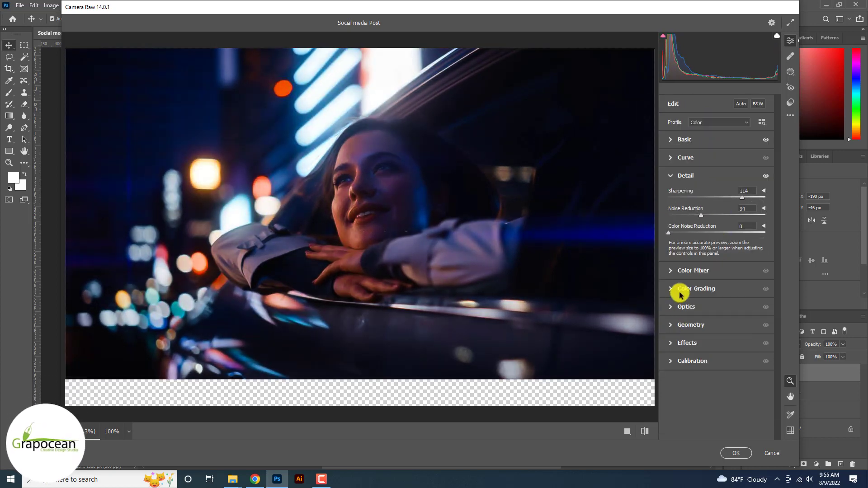
pyautogui.moveTo(724, 228); pyautogui.dragTo(721, 227)
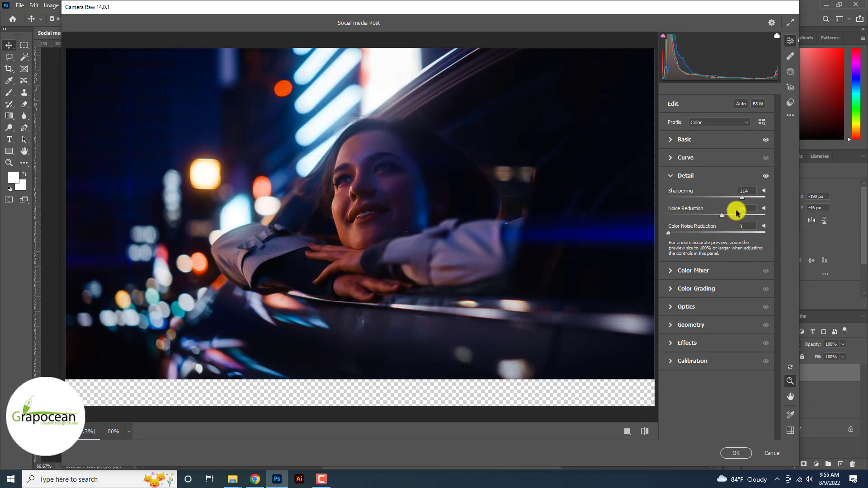
pyautogui.moveTo(742, 198); pyautogui.dragTo(668, 198)
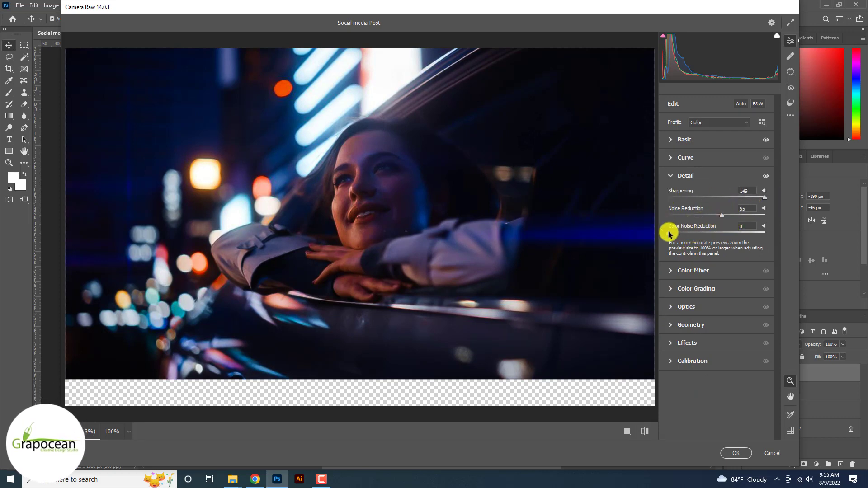
pyautogui.moveTo(670, 234); pyautogui.dragTo(691, 236)
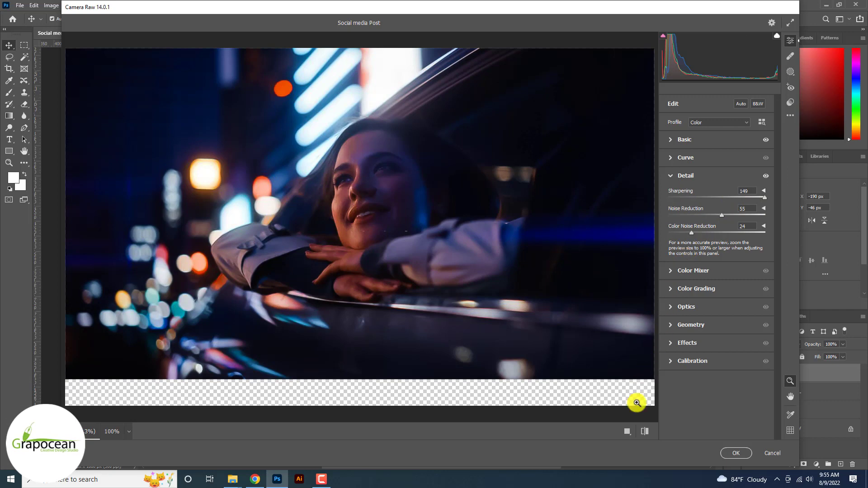
pyautogui.click(627, 432)
pyautogui.moveTo(289, 230)
pyautogui.mouseDown()
pyautogui.moveTo(319, 245)
pyautogui.moveTo(290, 238)
pyautogui.mouseUp()
pyautogui.click(673, 139)
pyautogui.moveTo(711, 210); pyautogui.dragTo(719, 212)
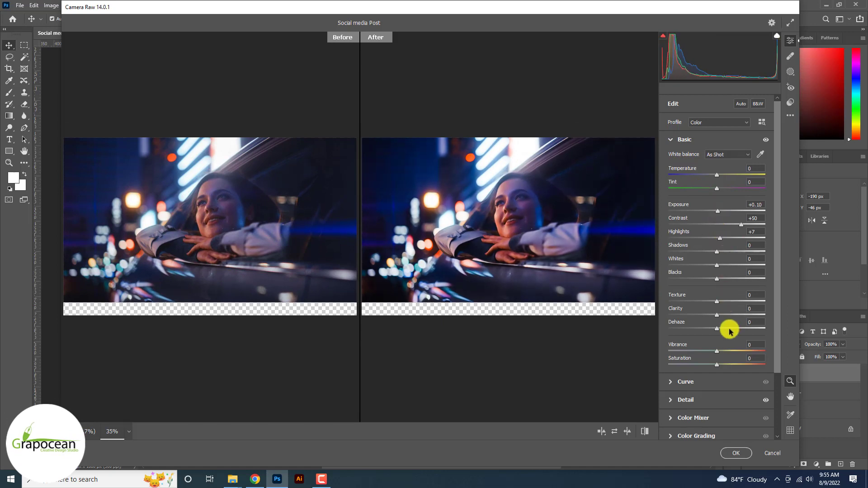
pyautogui.click(737, 453)
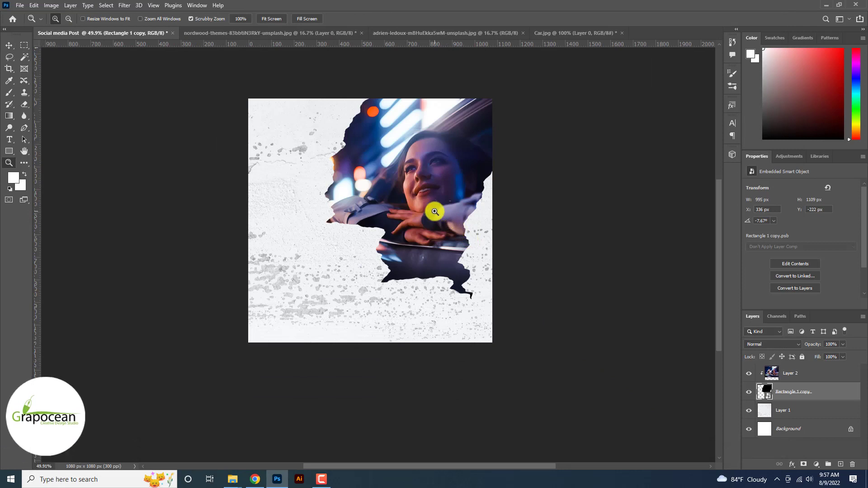
# Add a Curves 1 layer clipped to the car photo and drag an S-curve for extra brightness and contrast.
pyautogui.click(803, 374)
pyautogui.click(816, 465)
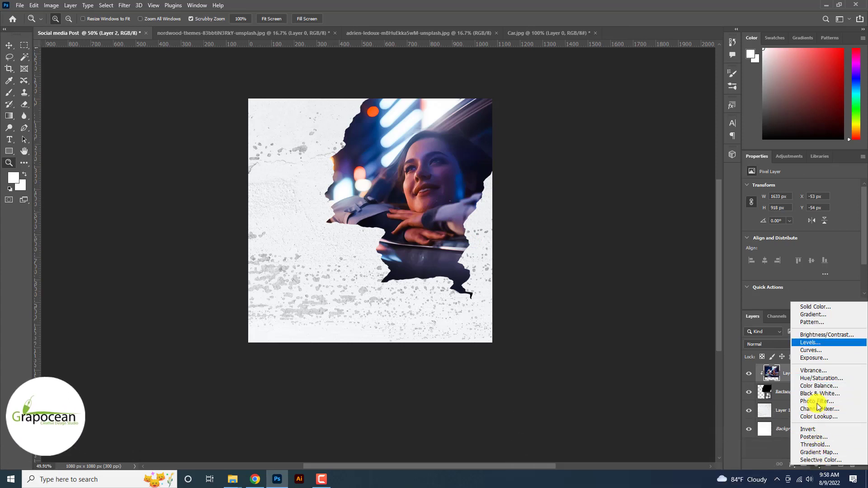
pyautogui.click(810, 350)
pyautogui.moveTo(777, 283); pyautogui.dragTo(782, 287)
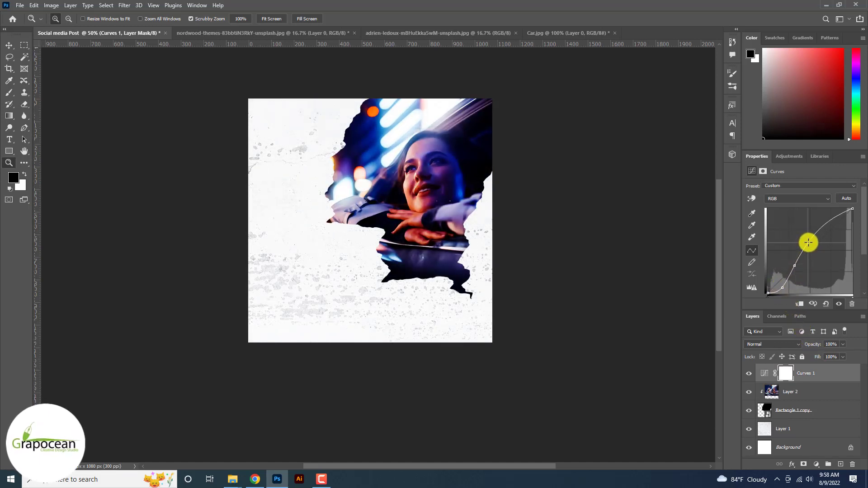
pyautogui.moveTo(808, 243); pyautogui.dragTo(828, 227)
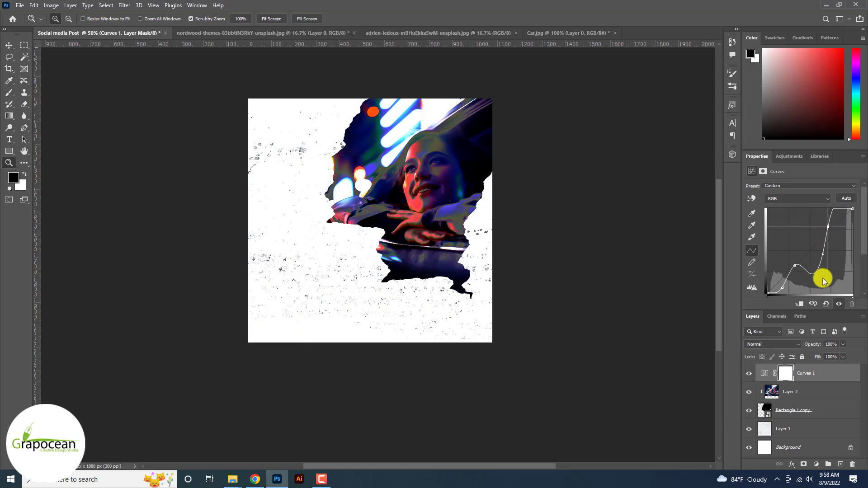
pyautogui.rightClick(813, 373)
pyautogui.click(737, 262)
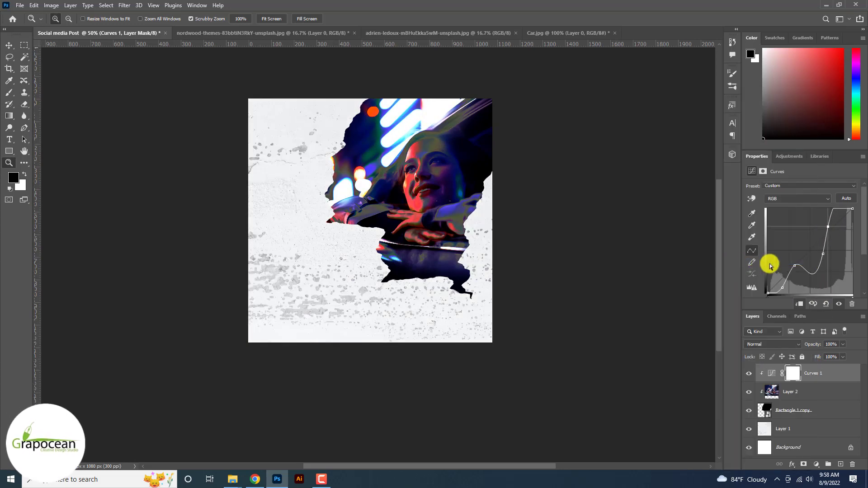
pyautogui.moveTo(795, 264); pyautogui.dragTo(825, 219)
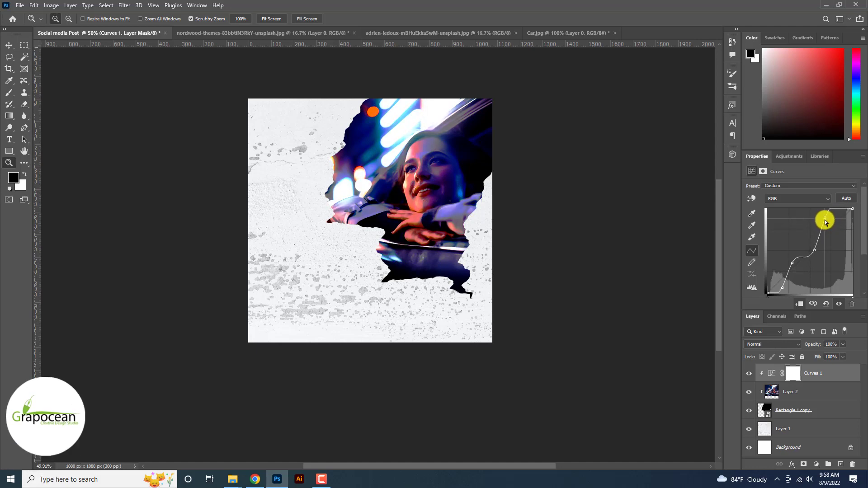
pyautogui.click(411, 194)
pyautogui.click(423, 209)
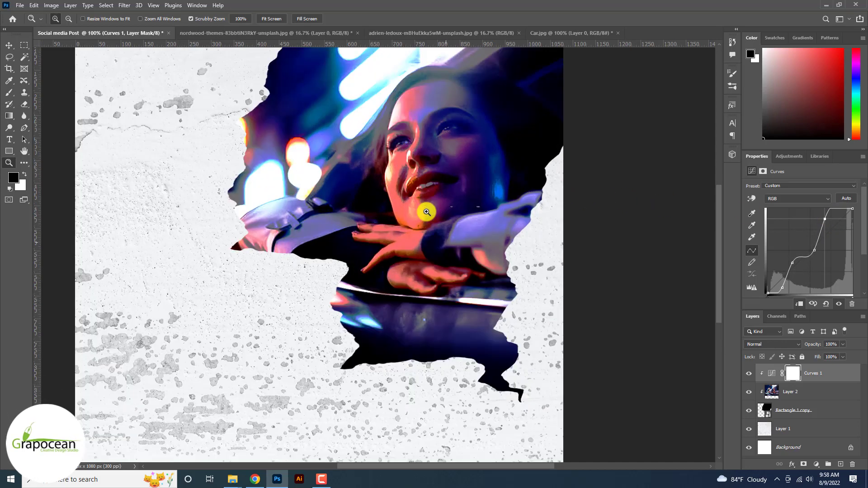
pyautogui.click(10, 46)
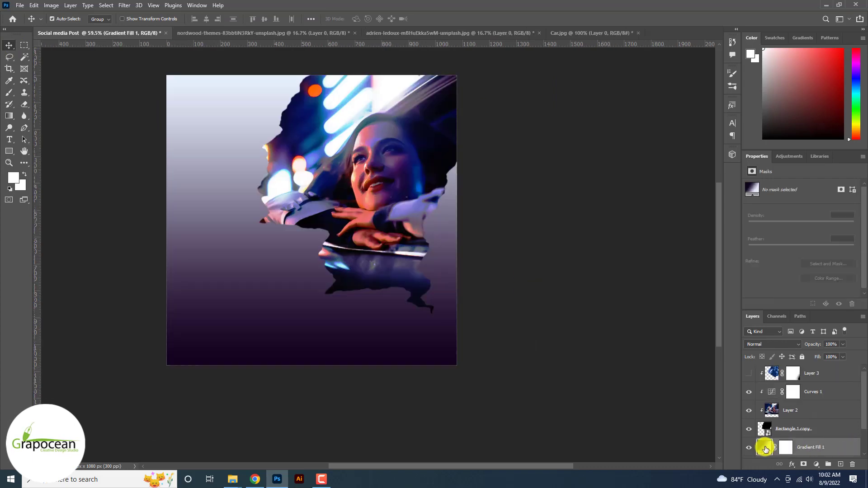
# In the Gradient Fill editor, set the left stop to a near-black colour sampled from the canvas.
pyautogui.doubleClick(764, 446)
pyautogui.click(688, 227)
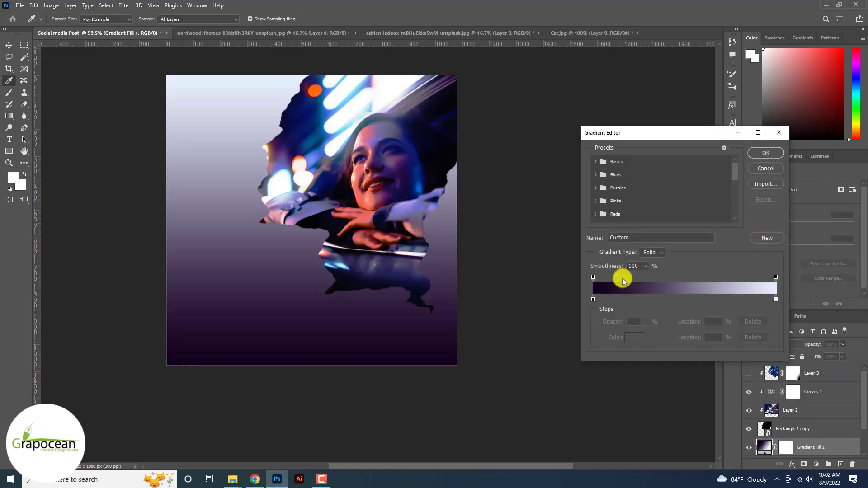
pyautogui.doubleClick(593, 300)
pyautogui.click(355, 233)
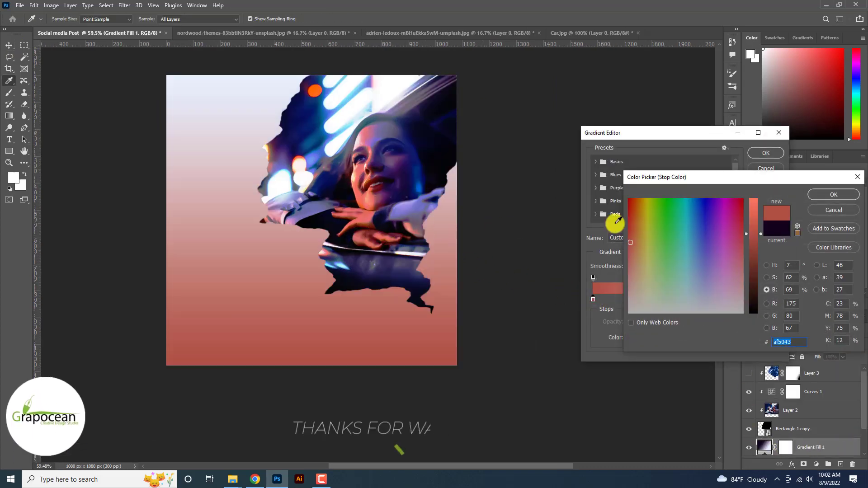
pyautogui.click(835, 211)
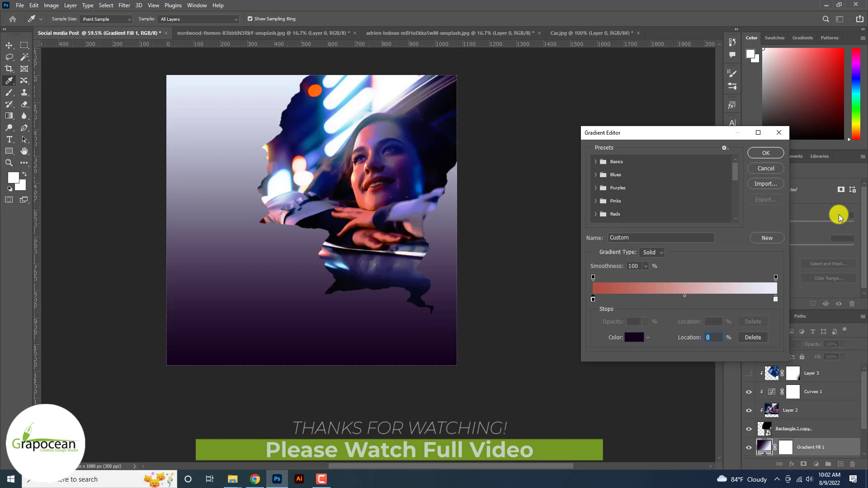
pyautogui.click(768, 171)
pyautogui.click(686, 226)
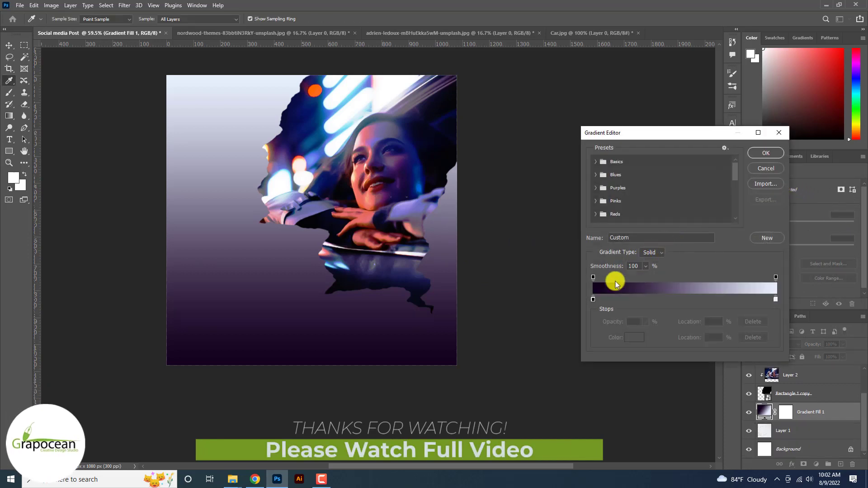
pyautogui.doubleClick(594, 300)
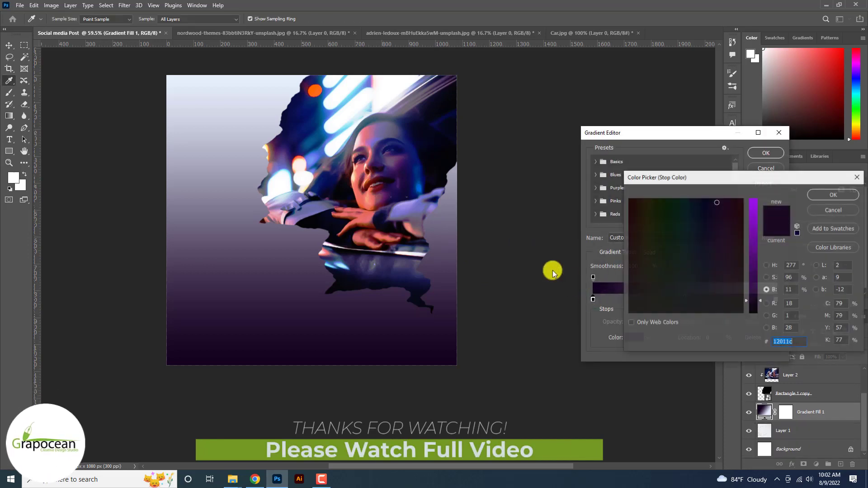
pyautogui.click(409, 168)
pyautogui.click(425, 157)
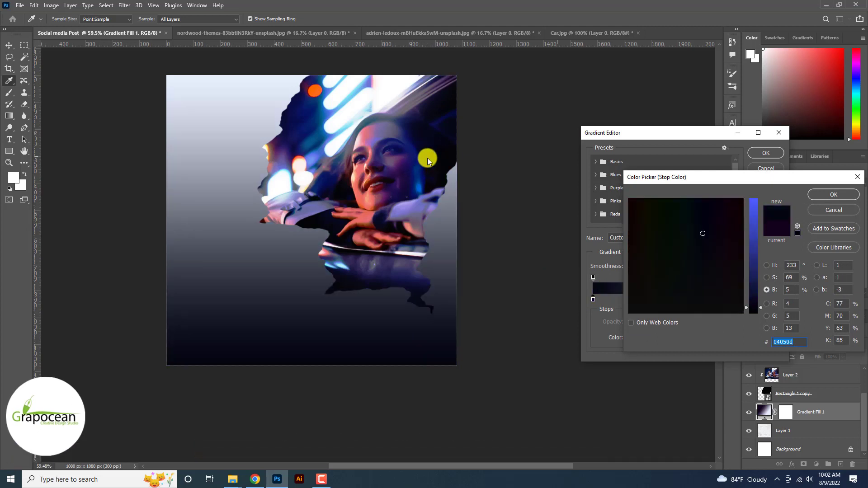
pyautogui.click(836, 195)
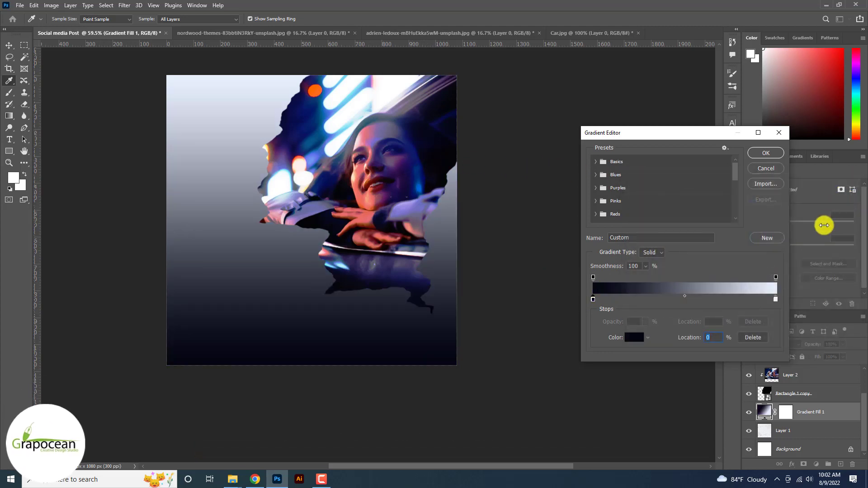
# Set the right stop to a dark blue sampled from the photo and apply the gradient fill.
pyautogui.doubleClick(776, 300)
pyautogui.click(384, 194)
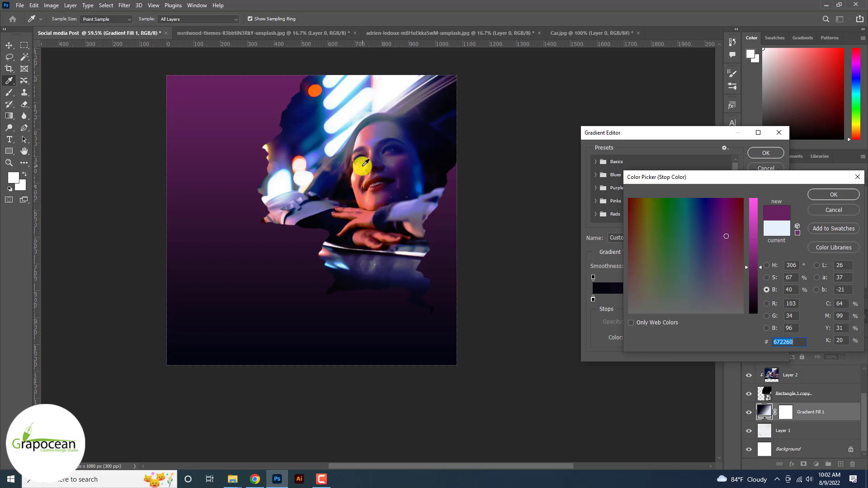
pyautogui.click(347, 181)
pyautogui.click(291, 140)
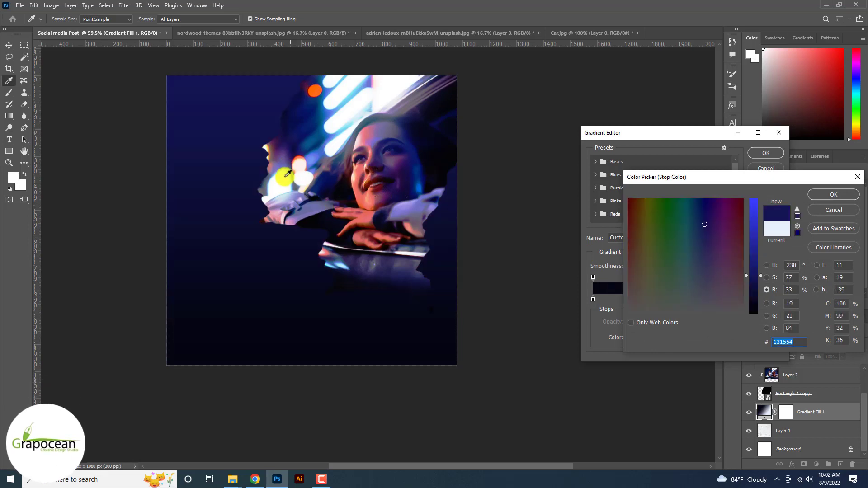
pyautogui.click(286, 188)
pyautogui.click(300, 174)
pyautogui.click(291, 137)
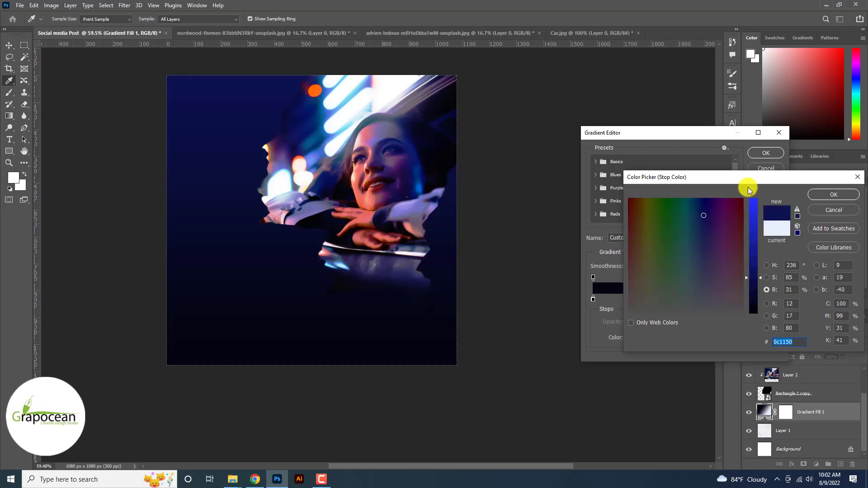
pyautogui.click(834, 194)
pyautogui.click(766, 153)
pyautogui.click(760, 228)
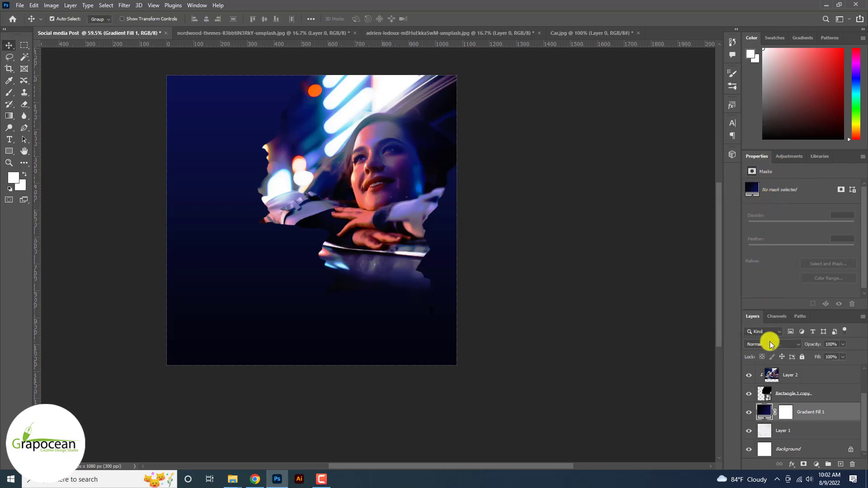
# Set the Gradient Fill 1 layer's blend mode to Linear Light.
pyautogui.click(770, 344)
pyautogui.press('Down')
pyautogui.press('Down')
pyautogui.press('Down')
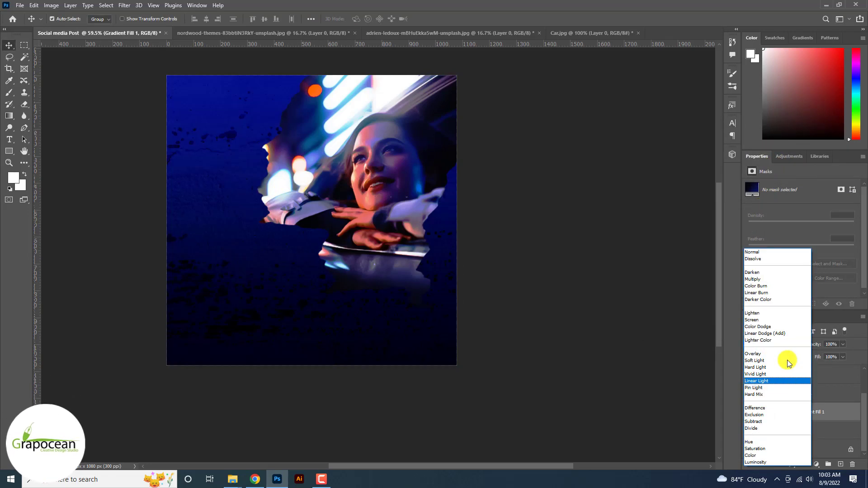
pyautogui.click(793, 382)
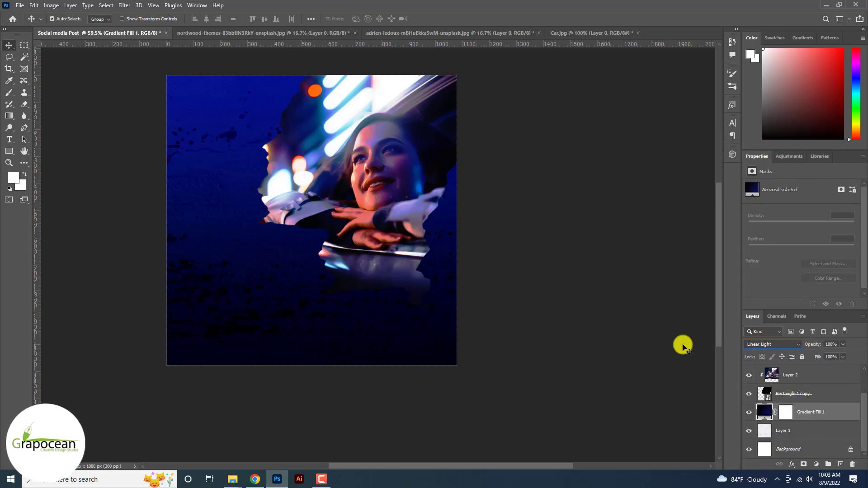
pyautogui.scroll(1, 288, 222)
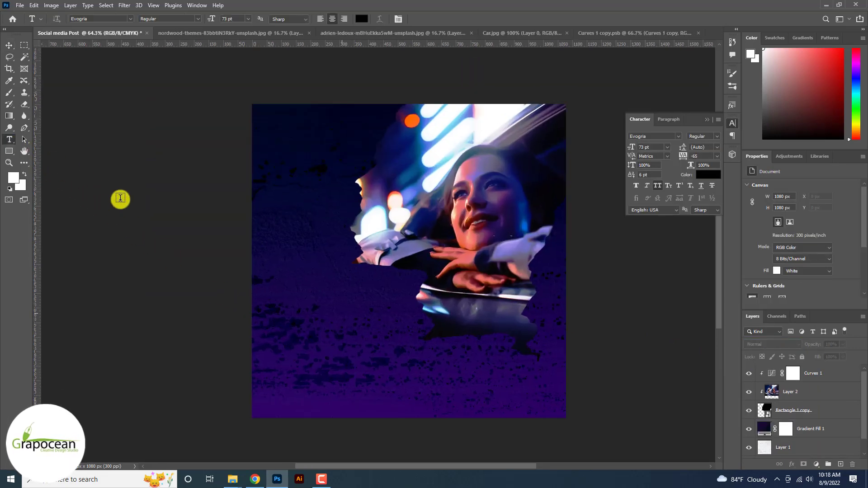
# Type 'FLYING' with loosened letter spacing and center it horizontally on the canvas.
pyautogui.click(346, 321)
pyautogui.press('BackSpace')
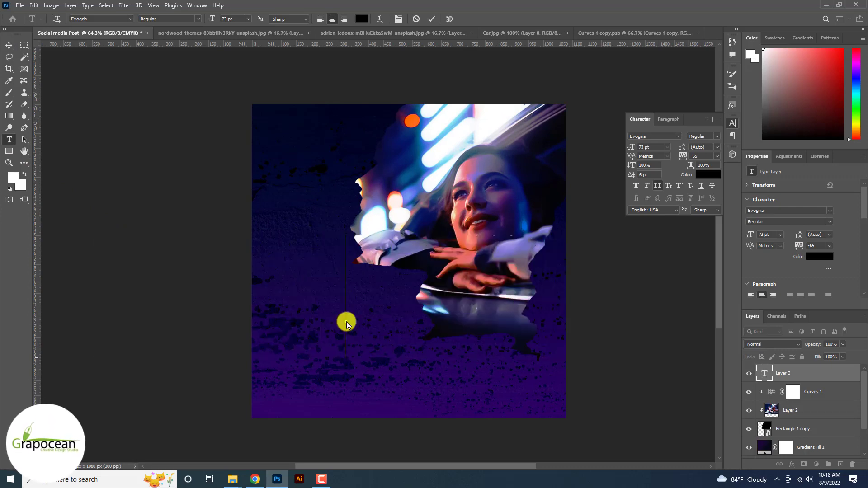
pyautogui.write('FLYING')
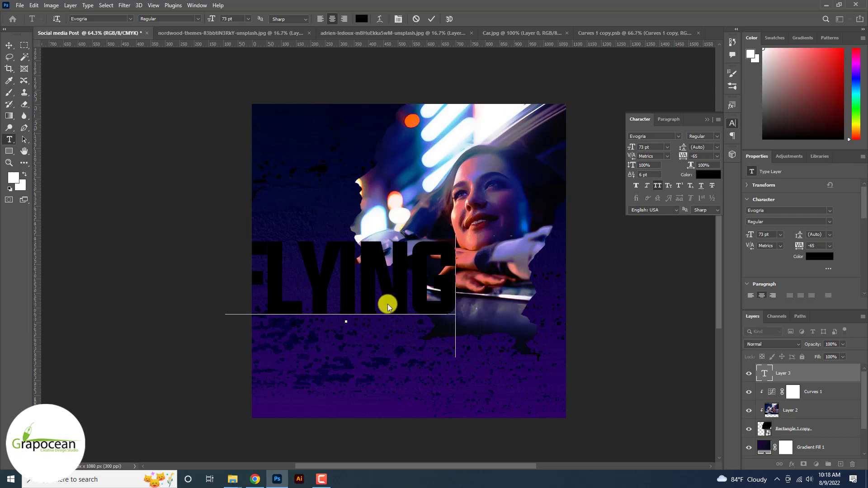
pyautogui.hotkey('ctrl', 'a')
pyautogui.hotkey('alt', 'Right')
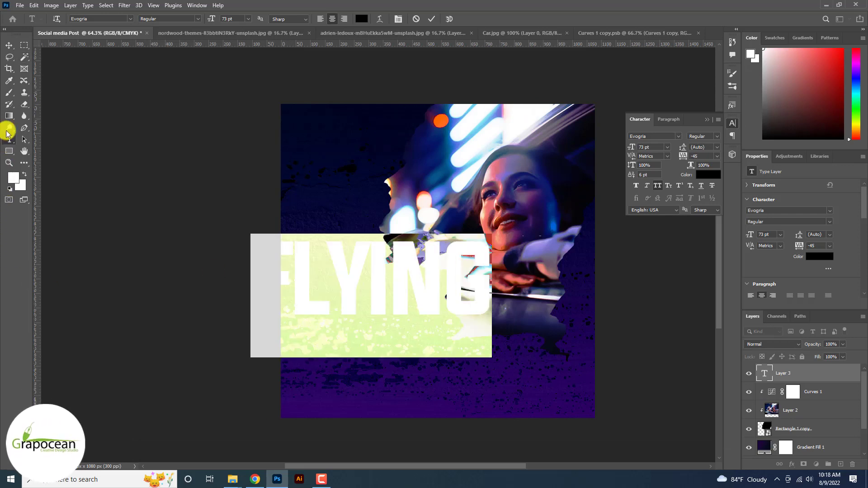
pyautogui.click(9, 46)
pyautogui.moveTo(407, 280); pyautogui.dragTo(448, 286)
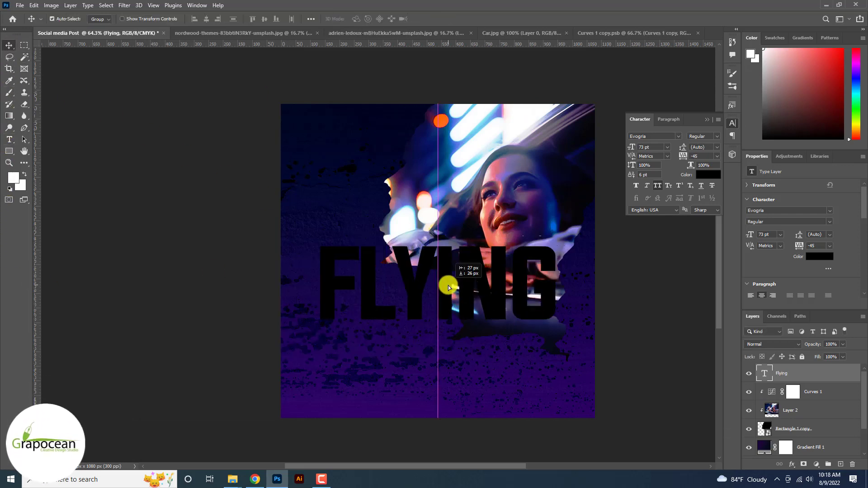
# Add 'MODE' as a second text layer directly under FLYING and select both layers.
pyautogui.click(355, 360)
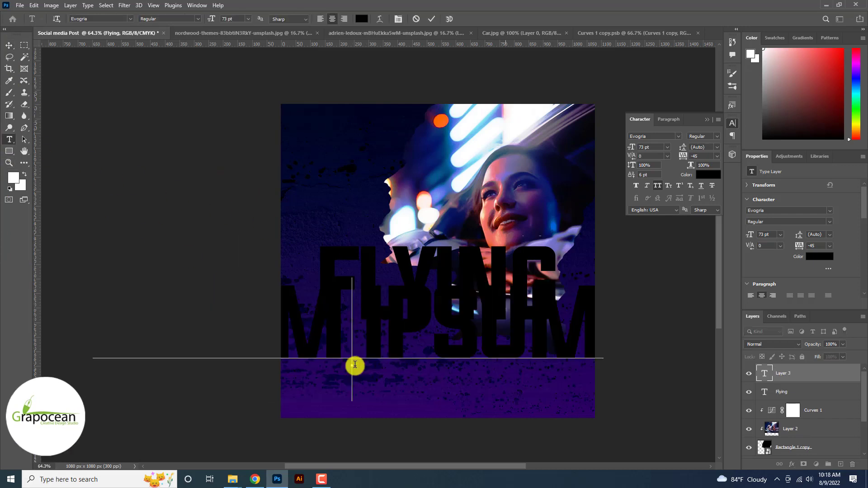
pyautogui.write('MODE')
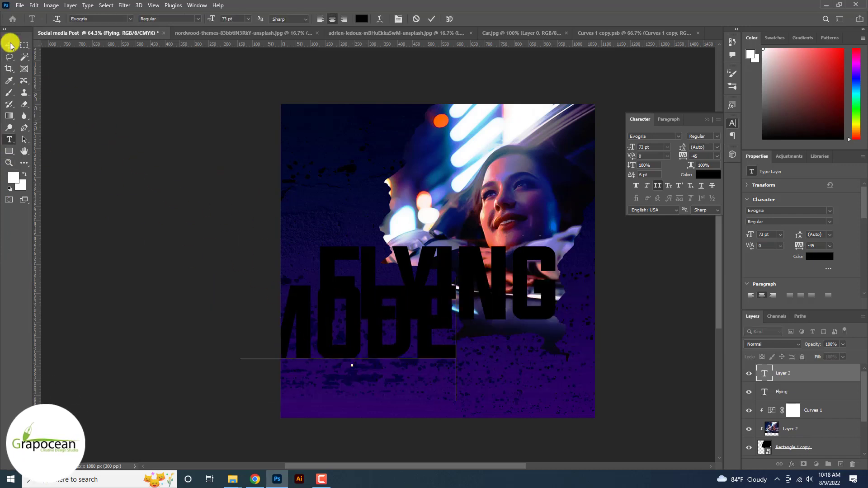
pyautogui.click(10, 45)
pyautogui.moveTo(398, 345); pyautogui.dragTo(477, 390)
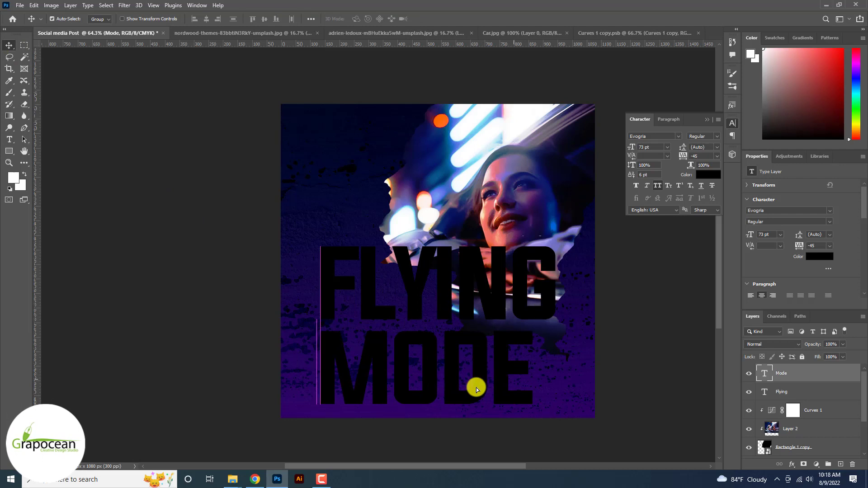
pyautogui.click(10, 139)
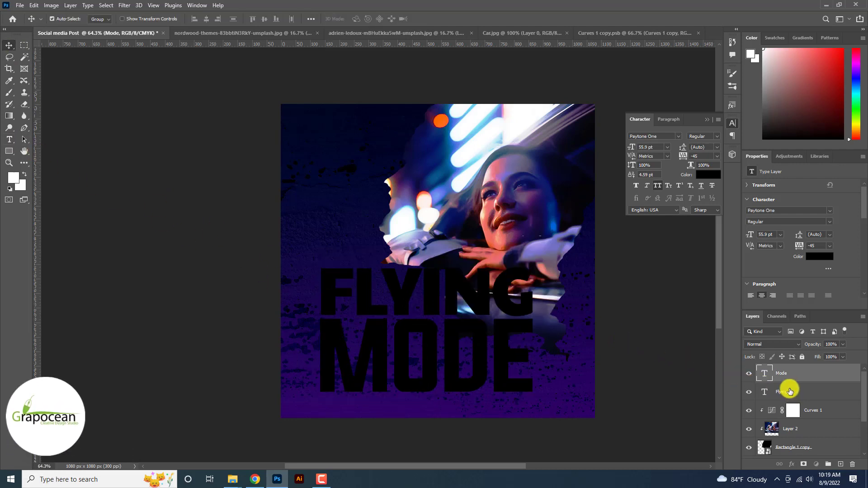
pyautogui.keyDown('shift'); pyautogui.click(790, 389); pyautogui.keyUp('shift')
# Combine the title layers into a Mode smart object, and merge duplicated photo and curves layers into another smart object.
pyautogui.rightClick(829, 378)
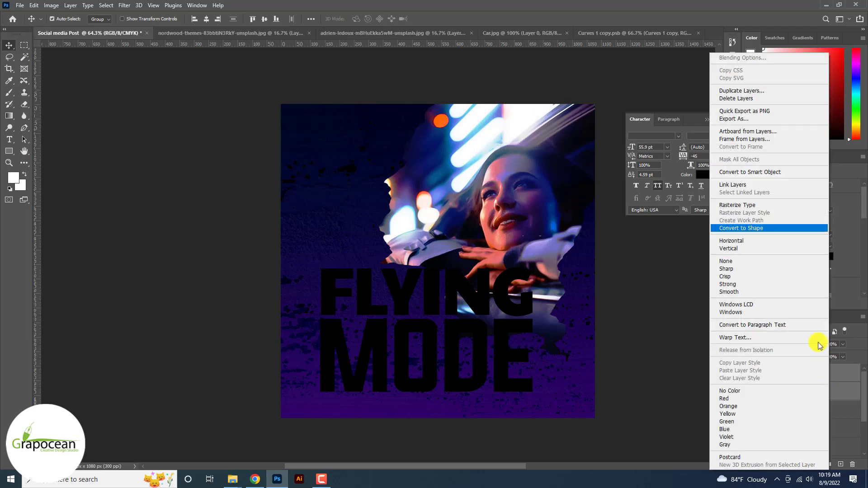
pyautogui.click(762, 172)
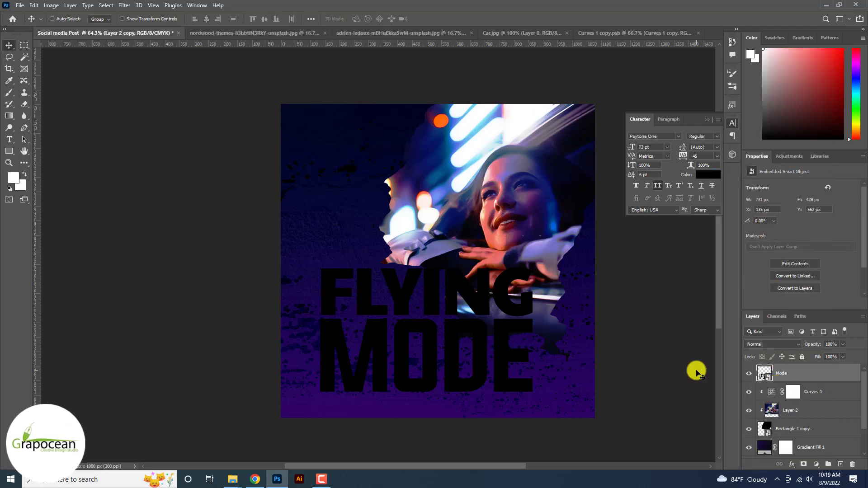
pyautogui.click(802, 417)
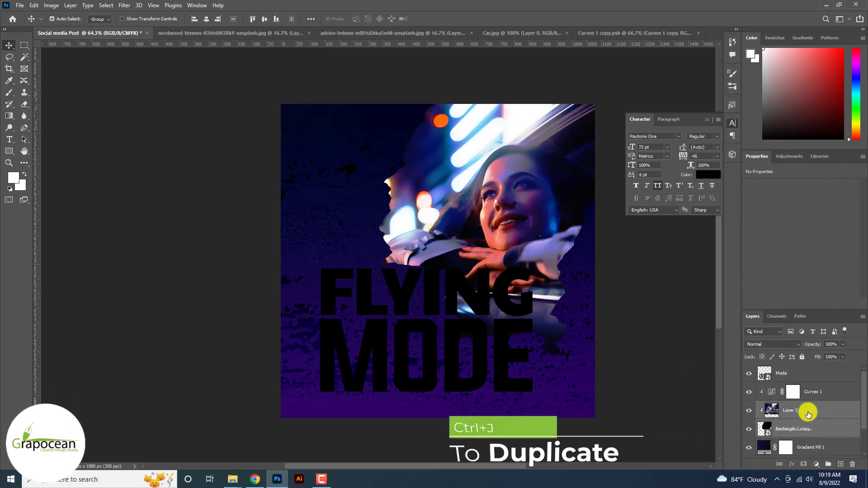
pyautogui.keyDown('shift'); pyautogui.click(820, 397); pyautogui.keyUp('shift')
pyautogui.hotkey('ctrl', 'j')
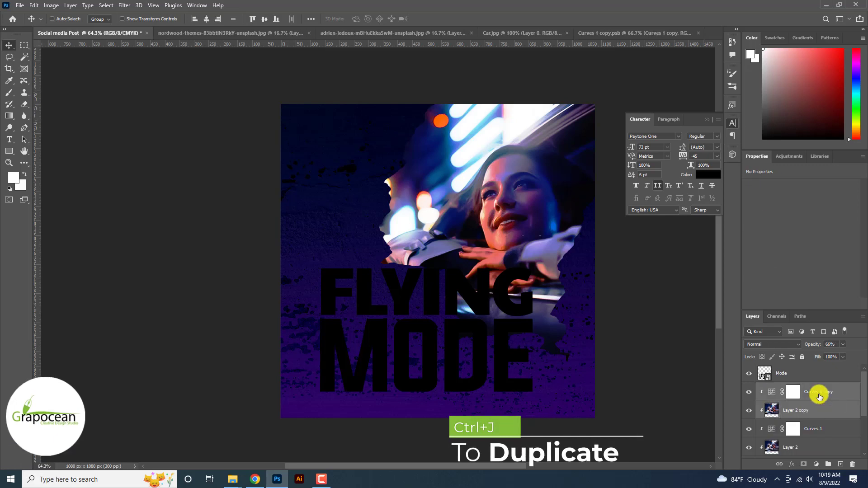
pyautogui.rightClick(819, 396)
pyautogui.click(790, 136)
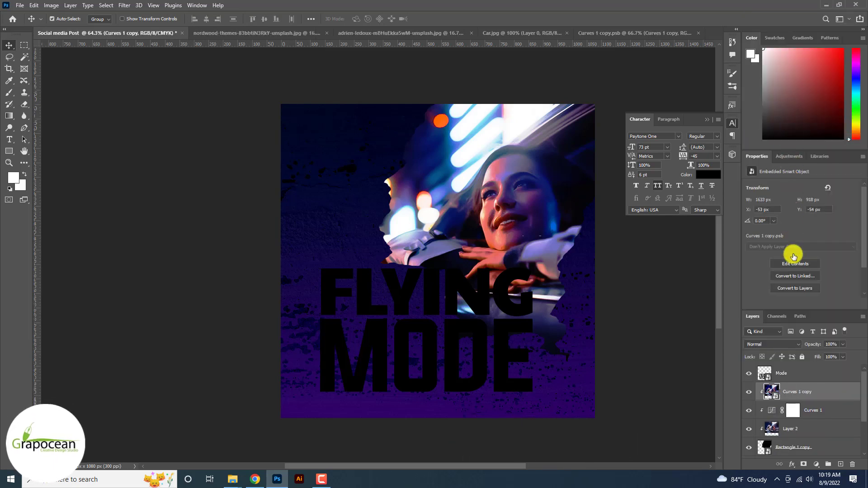
# Move the photo smart object above Mode and Alt-drag a duplicate offset downward.
pyautogui.moveTo(794, 389); pyautogui.dragTo(799, 367)
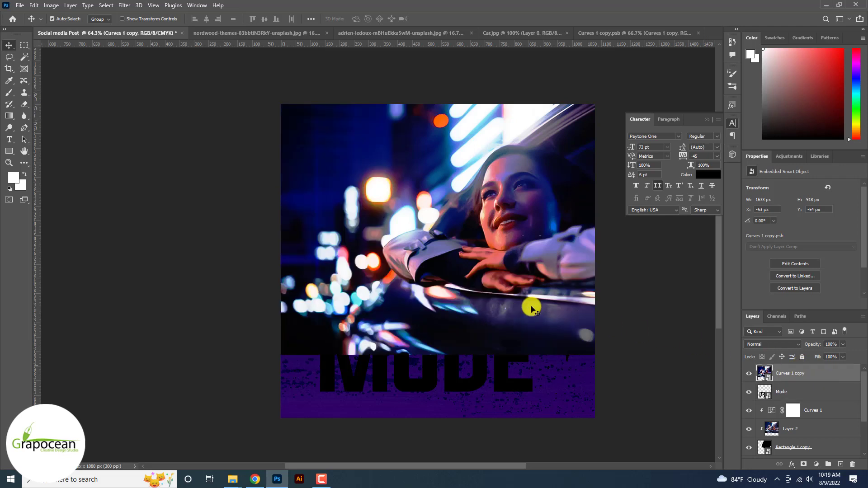
pyautogui.moveTo(445, 287); pyautogui.dragTo(437, 438)
pyautogui.click(800, 395)
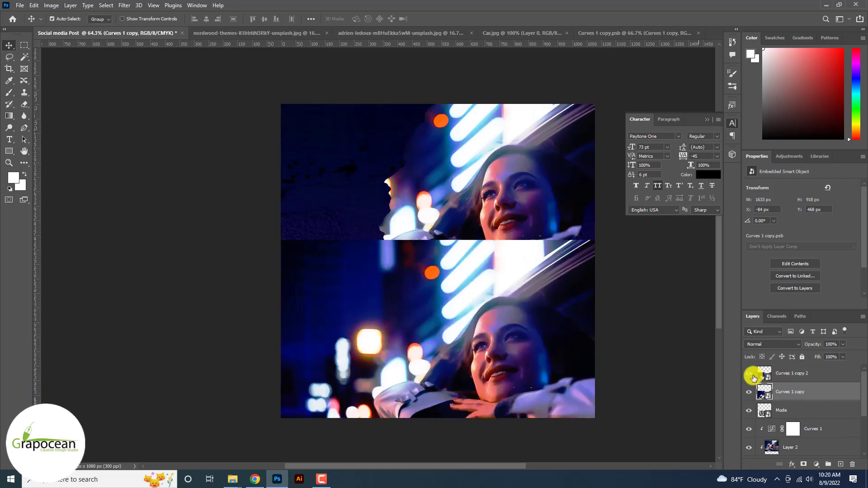
# Apply a 55.3-pixel Gaussian Blur to the merged photo copy.
pyautogui.click(124, 5)
pyautogui.moveTo(149, 118)
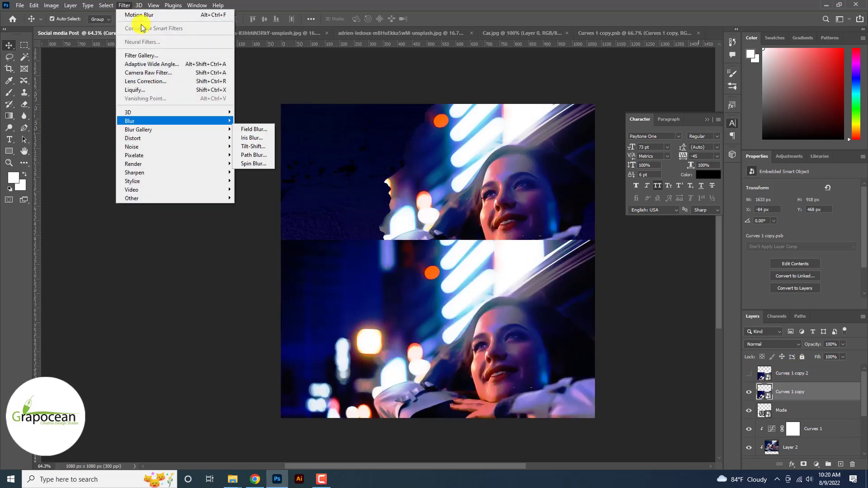
pyautogui.click(261, 154)
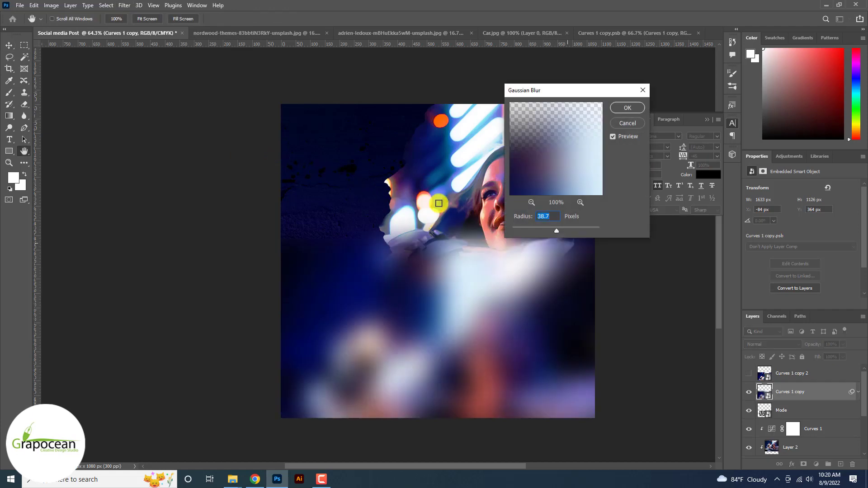
pyautogui.moveTo(527, 229); pyautogui.dragTo(561, 230)
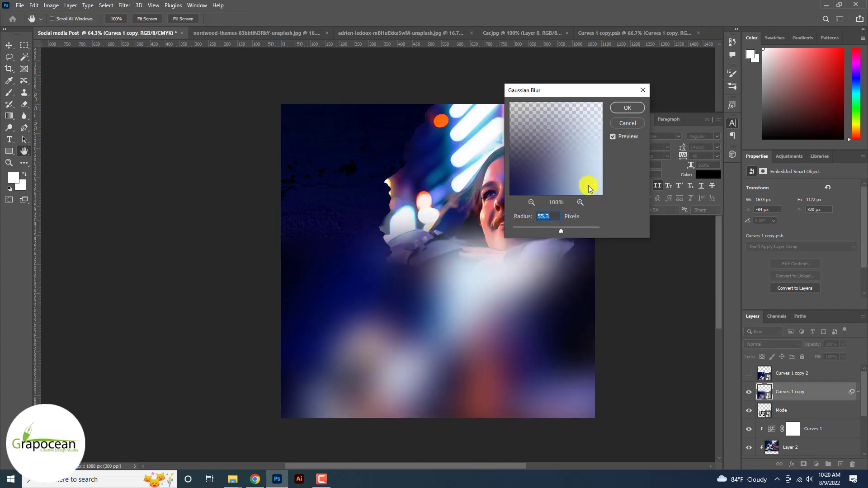
pyautogui.click(628, 108)
# Set the blurred copy to Soft Light and place the second photo copy directly above Mode.
pyautogui.click(771, 344)
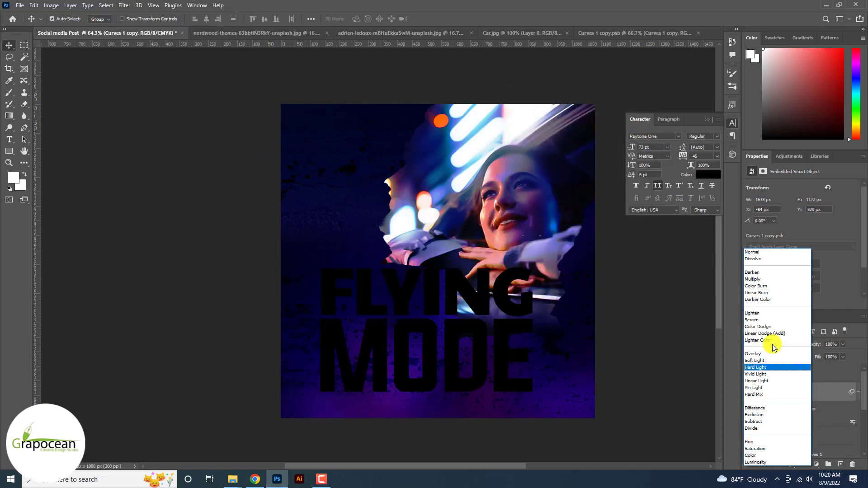
pyautogui.click(782, 361)
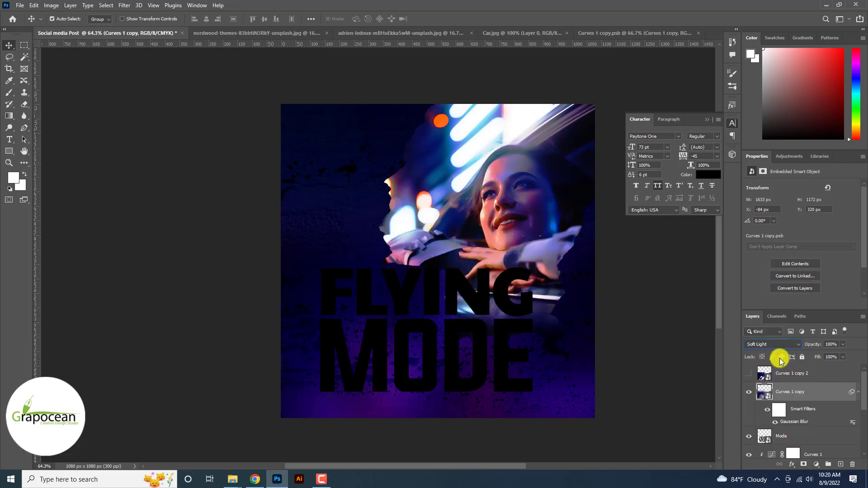
pyautogui.moveTo(783, 373); pyautogui.dragTo(783, 435)
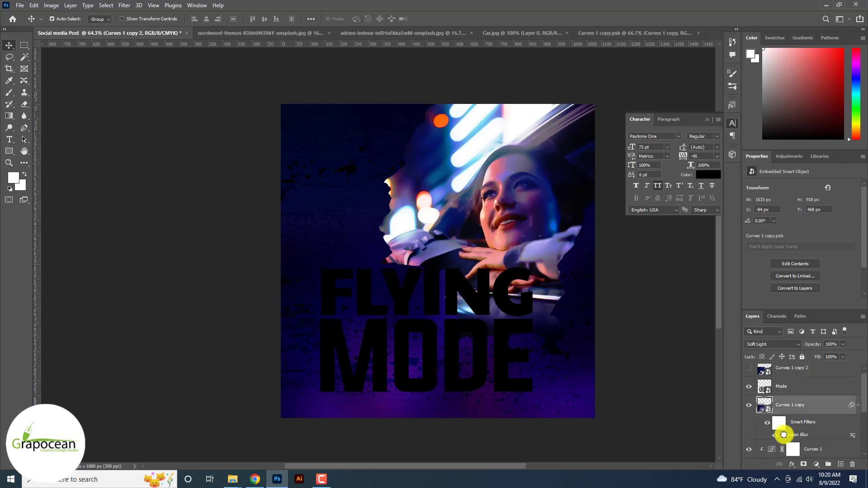
# Clip the second photo copy into the Mode text.
pyautogui.click(749, 374)
pyautogui.click(750, 373)
pyautogui.click(806, 373)
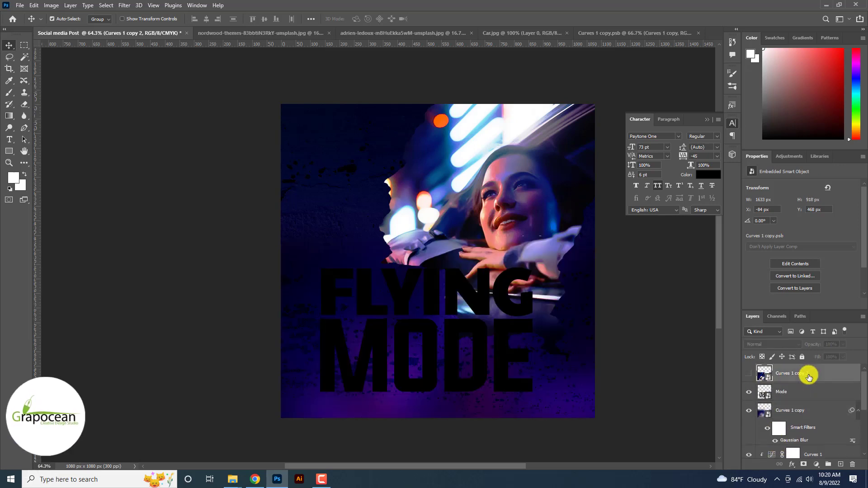
pyautogui.rightClick(777, 375)
pyautogui.click(767, 334)
# Scale the clipped photo copy to about 73% inside the FLYING MODE lettering.
pyautogui.hotkey('ctrl', 't')
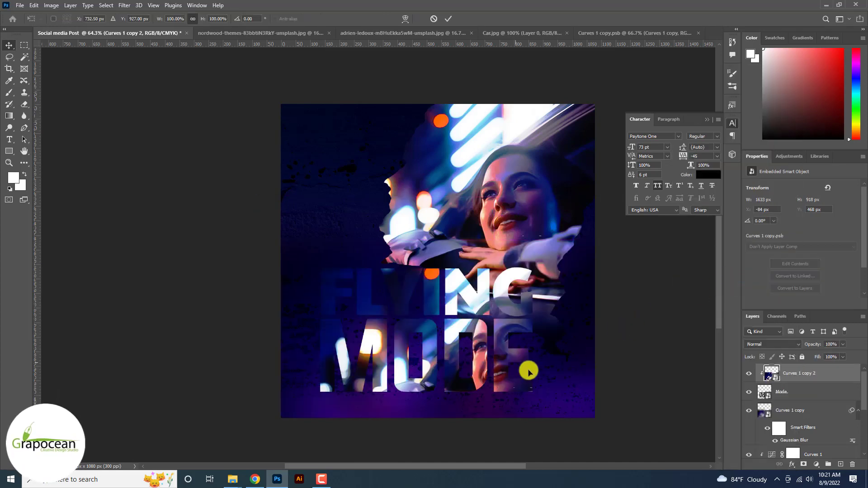
pyautogui.scroll(-3, 494, 360)
pyautogui.moveTo(595, 419); pyautogui.dragTo(559, 407)
pyautogui.moveTo(500, 368)
pyautogui.mouseDown()
pyautogui.moveTo(512, 373)
pyautogui.moveTo(504, 374)
pyautogui.mouseUp()
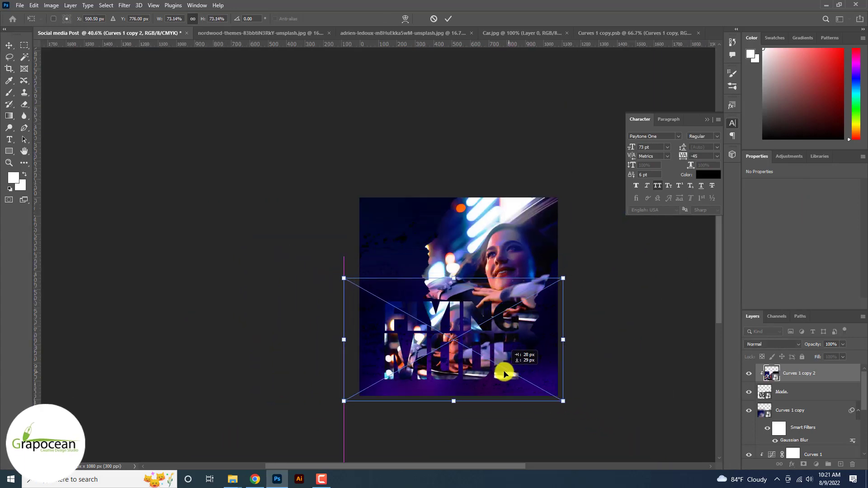
pyautogui.click(449, 19)
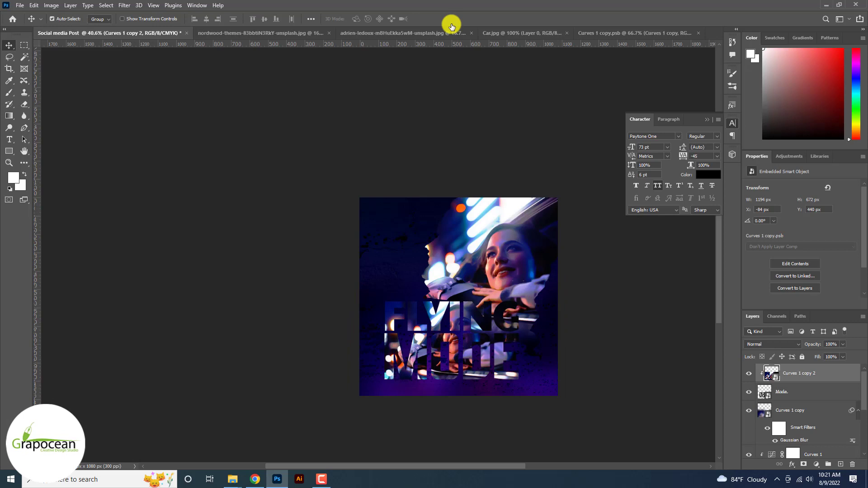
# Give the clipped photo a 12.5-pixel Gaussian Blur and add a Gradient Map adjustment layer.
pyautogui.click(124, 5)
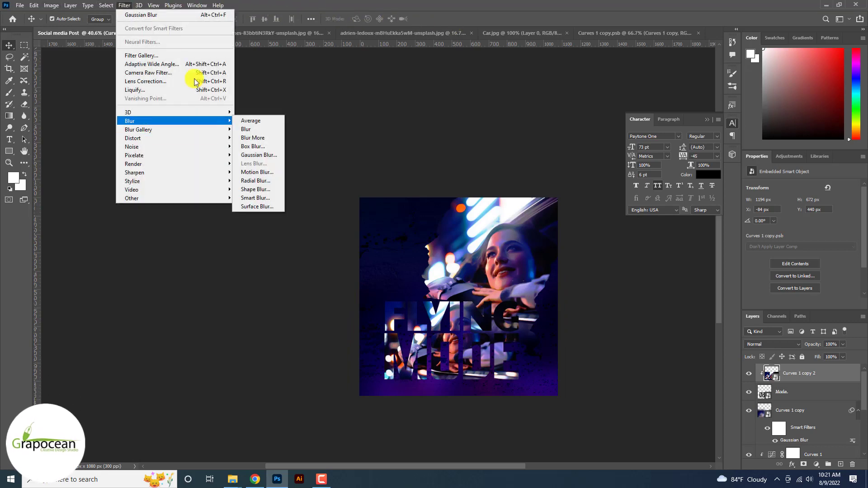
pyautogui.click(268, 155)
pyautogui.moveTo(560, 230)
pyautogui.mouseDown()
pyautogui.moveTo(537, 227)
pyautogui.moveTo(548, 230)
pyautogui.mouseUp()
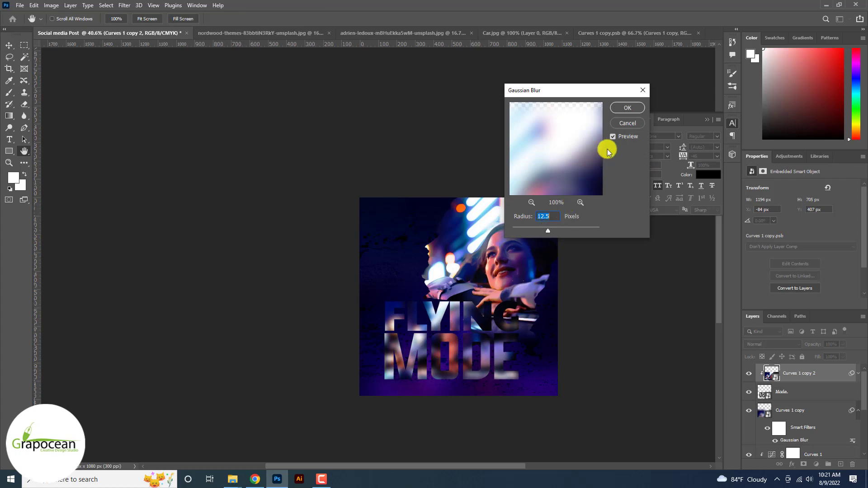
pyautogui.click(634, 109)
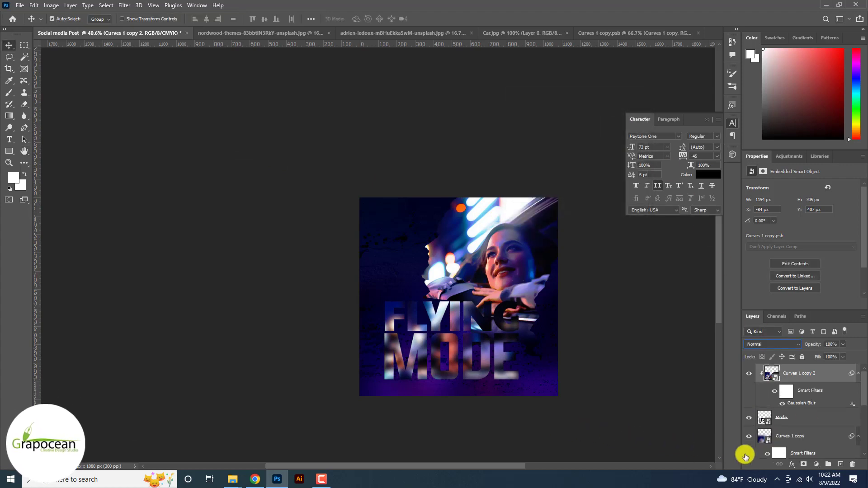
pyautogui.click(817, 465)
pyautogui.click(829, 453)
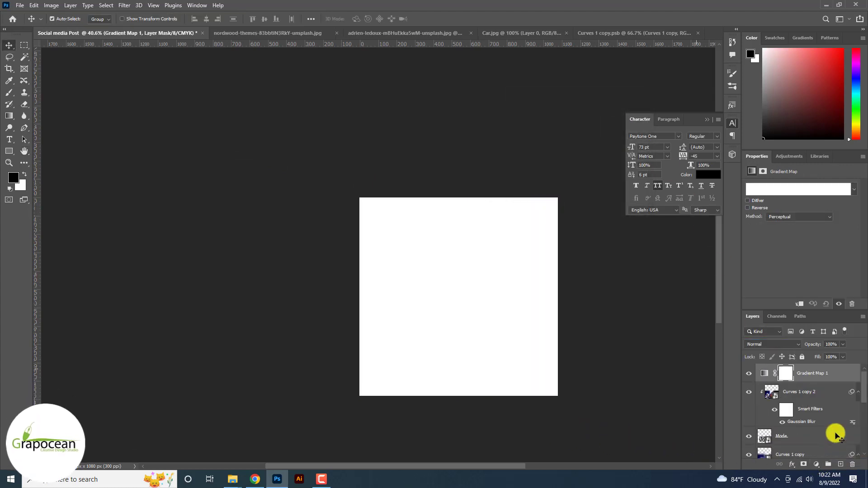
# Apply an orange-pink preset to the gradient map, clip it to the photo copy, and blend it in Overlay.
pyautogui.click(854, 191)
pyautogui.click(809, 223)
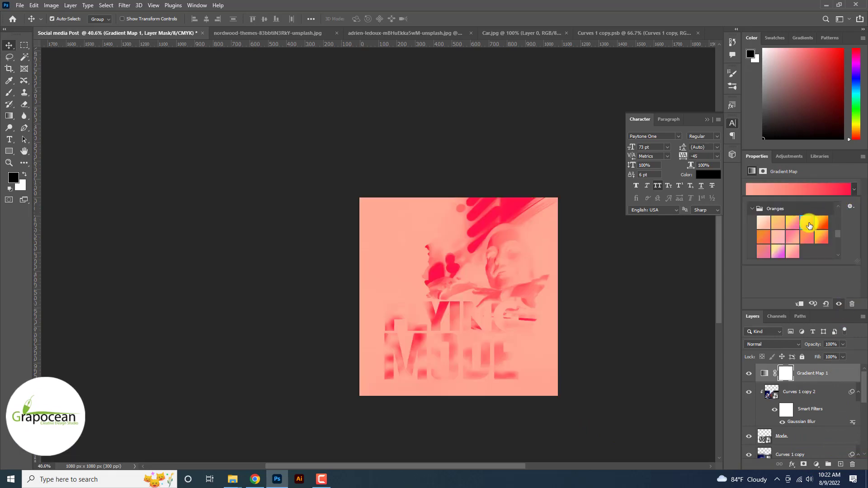
pyautogui.rightClick(809, 381)
pyautogui.click(730, 261)
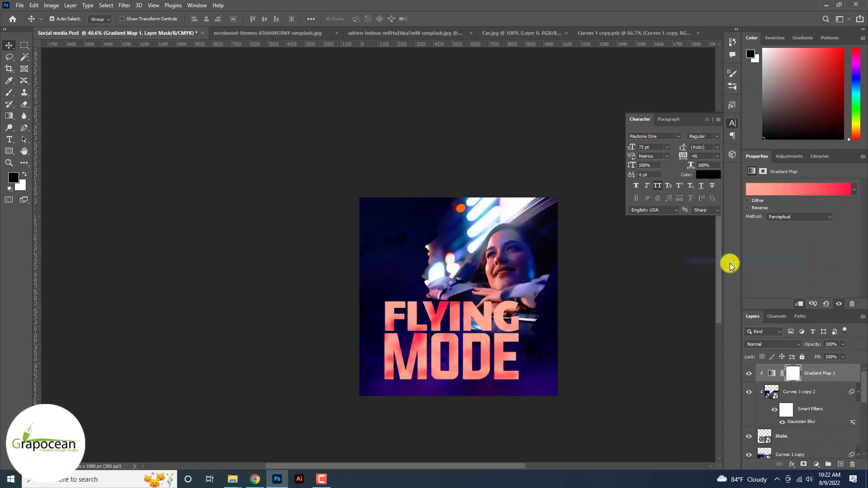
pyautogui.click(776, 343)
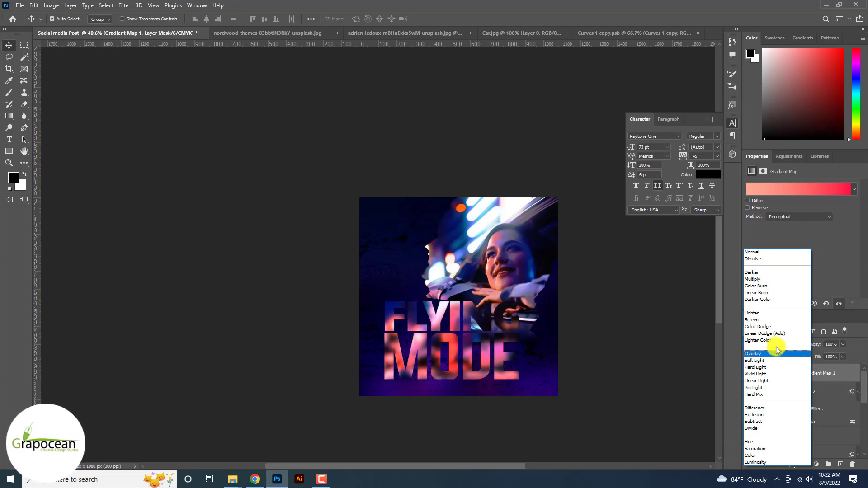
pyautogui.click(777, 354)
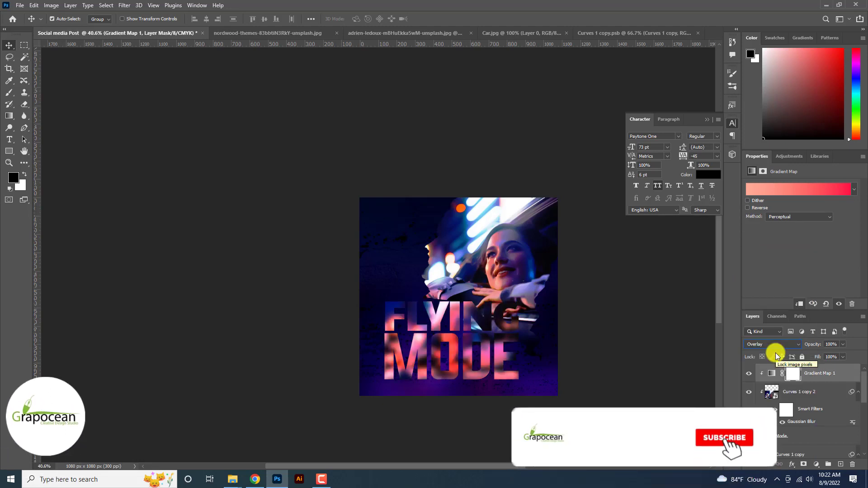
# Add a Gradient Fill layer and bring up its gradient presets.
pyautogui.click(816, 466)
pyautogui.click(823, 314)
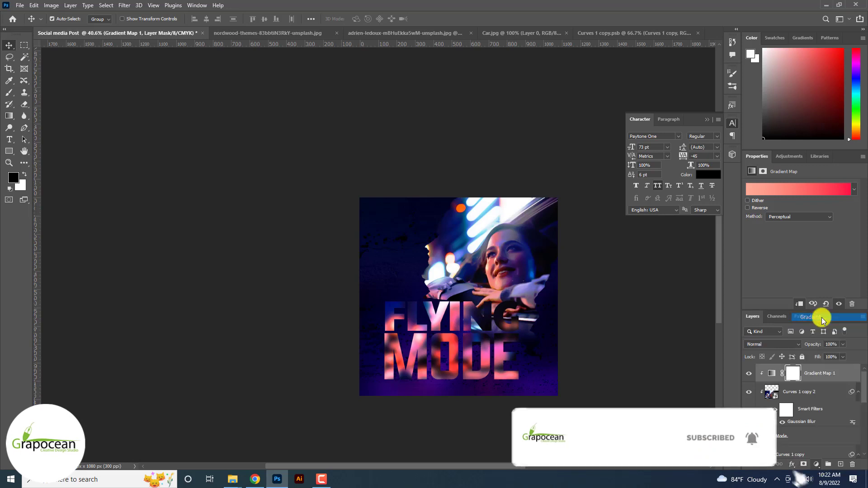
pyautogui.click(727, 227)
# Start from the Orange_01 preset and switch the gradient to Noise with roughness 73.
pyautogui.click(662, 259)
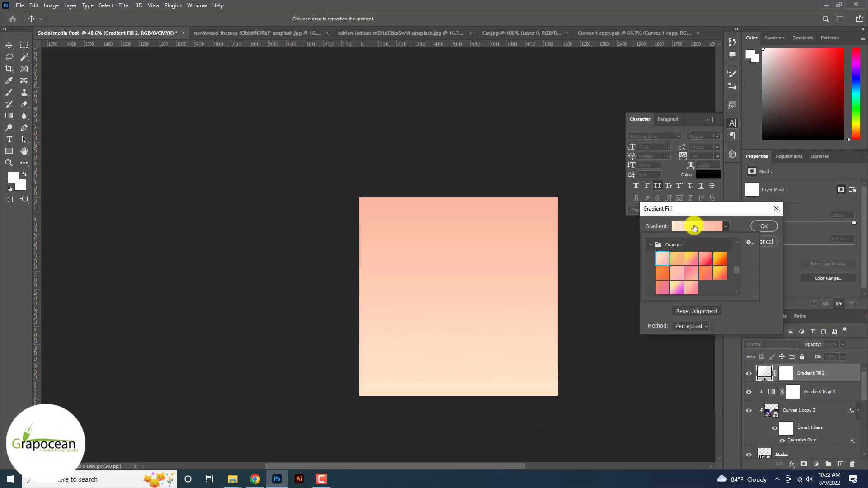
pyautogui.click(691, 225)
pyautogui.click(656, 269)
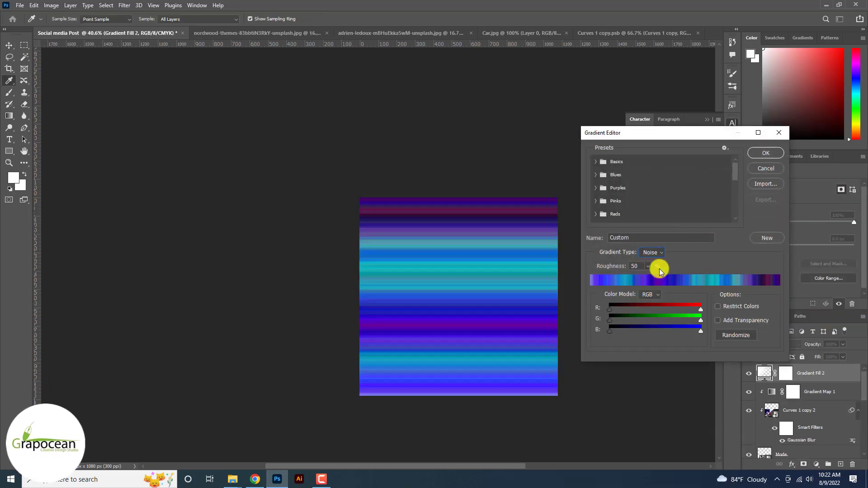
pyautogui.moveTo(659, 281); pyautogui.dragTo(657, 279)
# Randomize the noise gradient colours, lower roughness to 69, and confirm the gradient fill.
pyautogui.click(733, 336)
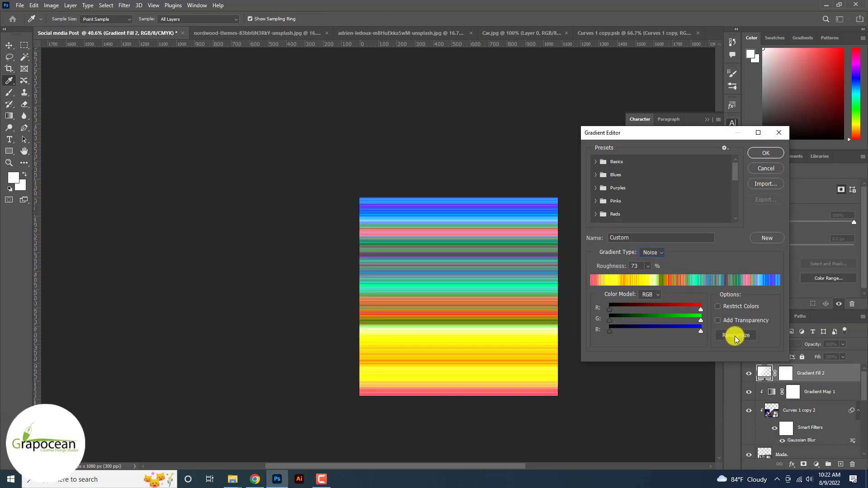
pyautogui.click(734, 336)
pyautogui.click(735, 335)
pyautogui.click(736, 337)
pyautogui.click(735, 337)
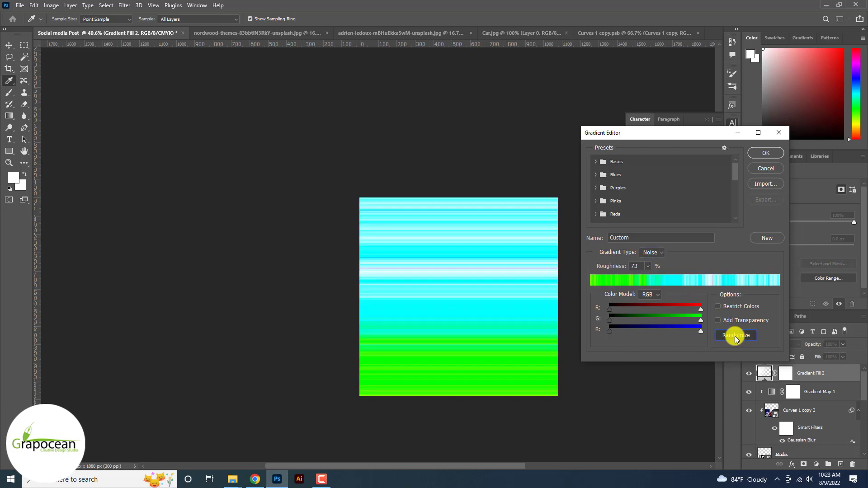
pyautogui.click(736, 337)
pyautogui.click(735, 337)
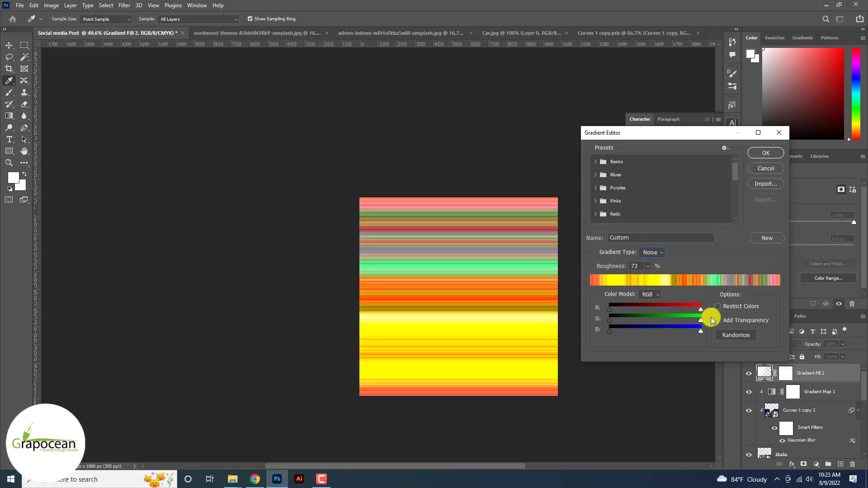
pyautogui.moveTo(647, 278)
pyautogui.mouseDown()
pyautogui.moveTo(631, 276)
pyautogui.moveTo(652, 280)
pyautogui.mouseUp()
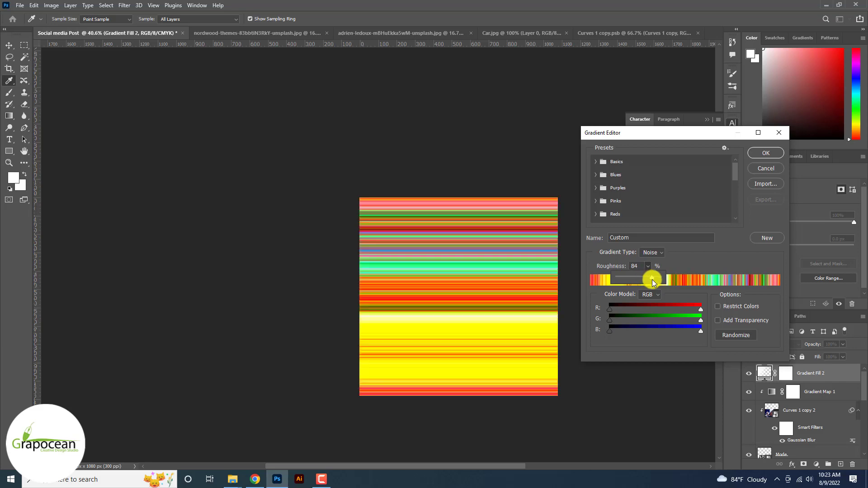
pyautogui.click(766, 153)
pyautogui.click(764, 226)
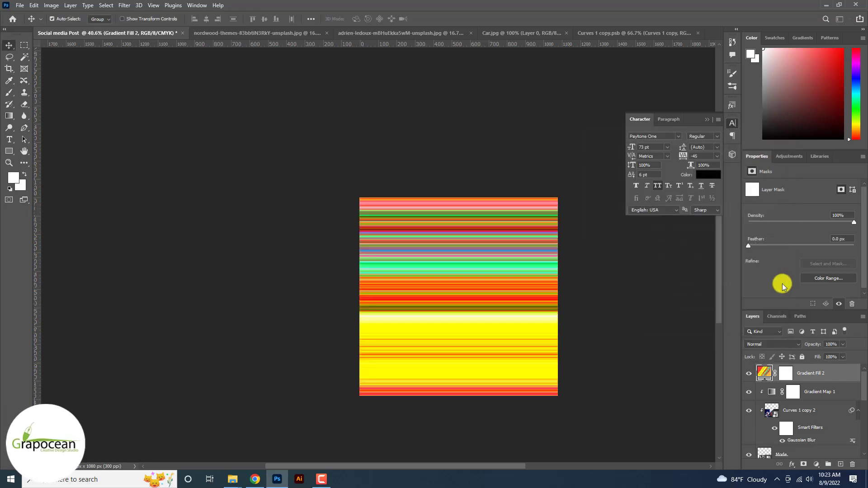
# Clip Gradient Fill 2 to the title and set its blend mode to Luminosity.
pyautogui.rightClick(802, 372)
pyautogui.click(729, 261)
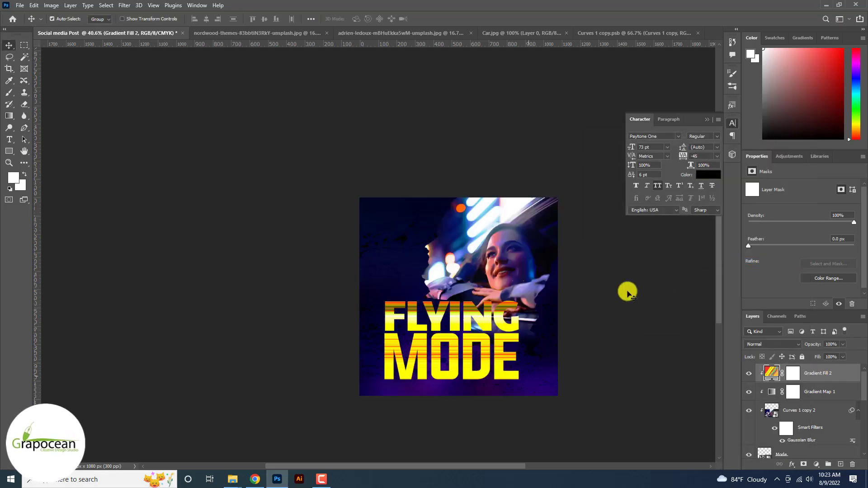
pyautogui.click(760, 394)
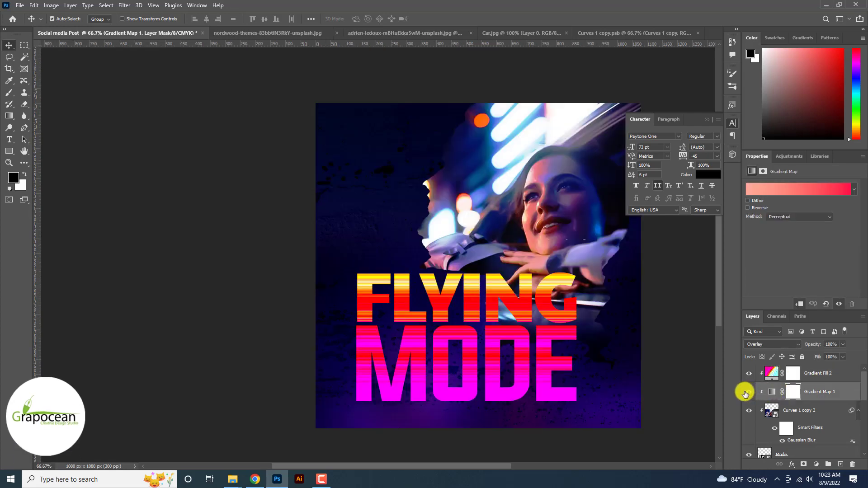
pyautogui.click(813, 373)
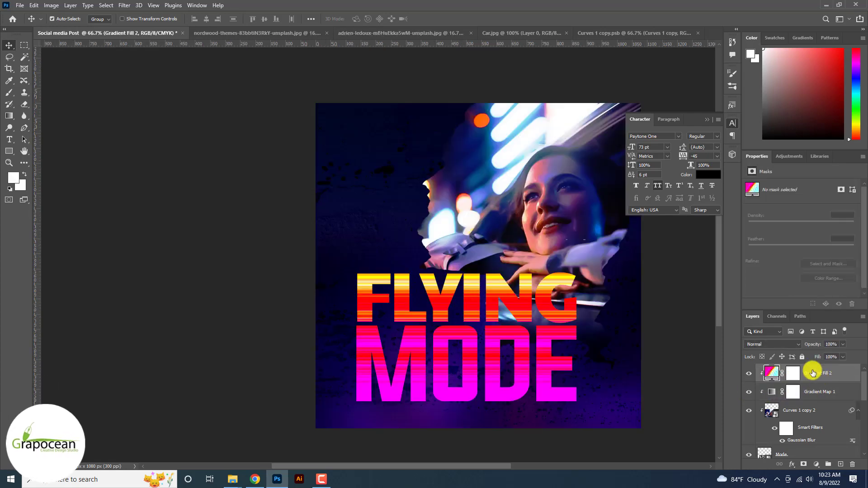
pyautogui.click(767, 344)
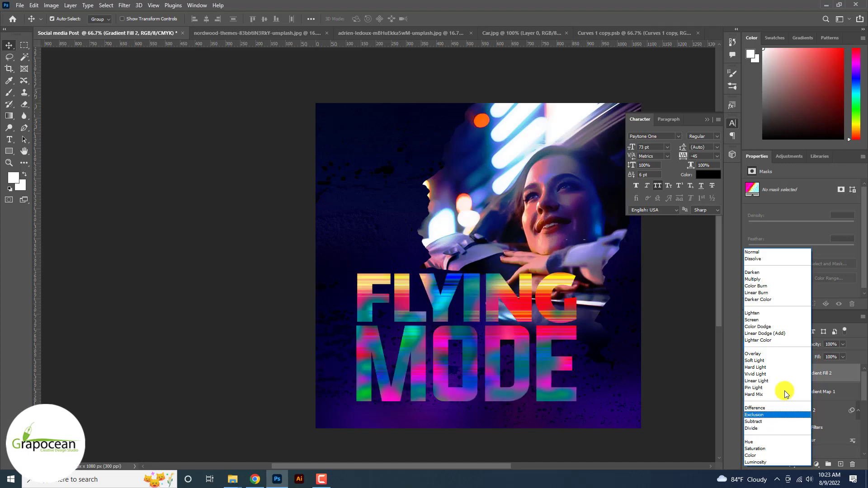
pyautogui.press('Down')
pyautogui.press('Down')
pyautogui.press('Down')
pyautogui.press('Down')
pyautogui.press('Down')
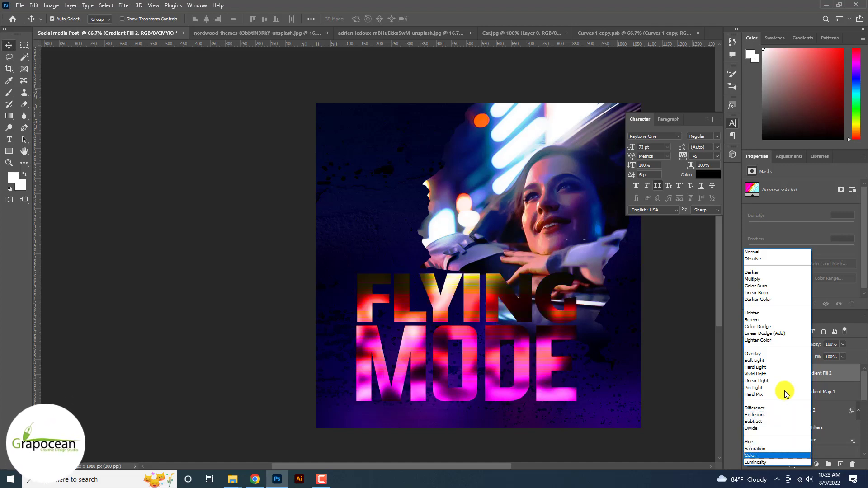
pyautogui.press('Down')
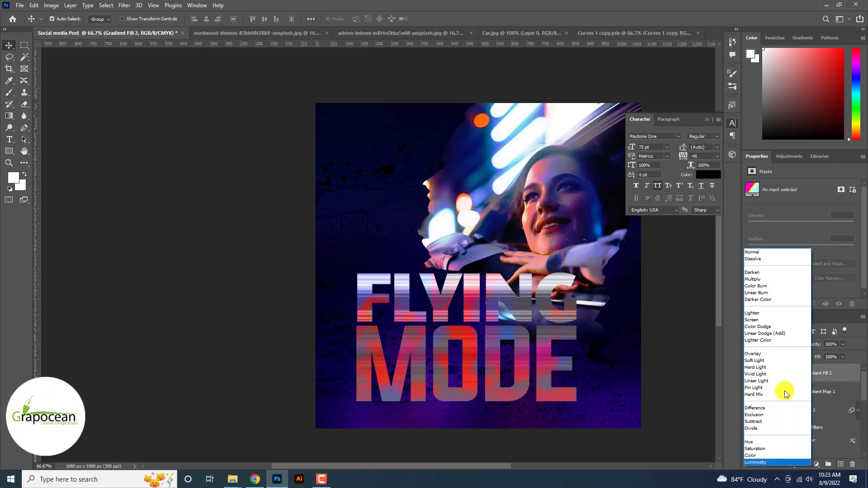
pyautogui.press('Return')
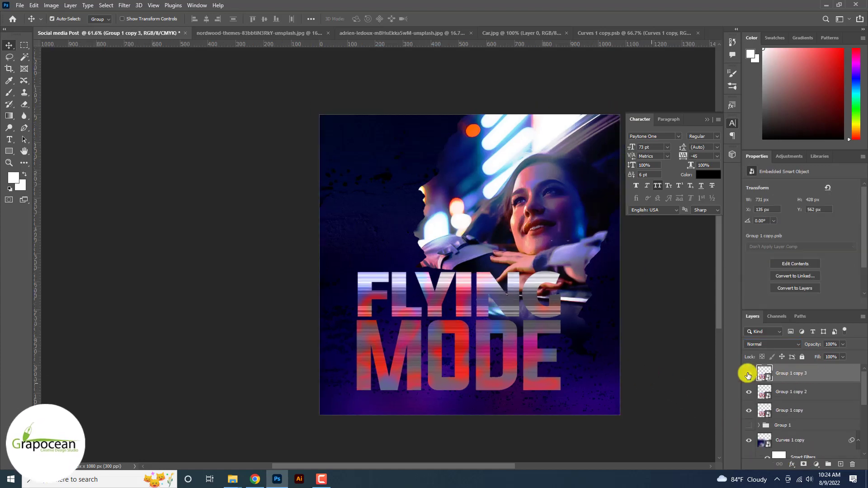
# Add a layer mask to Group 1 copy 3 and exclude its green channel in Blending Options.
pyautogui.click(804, 465)
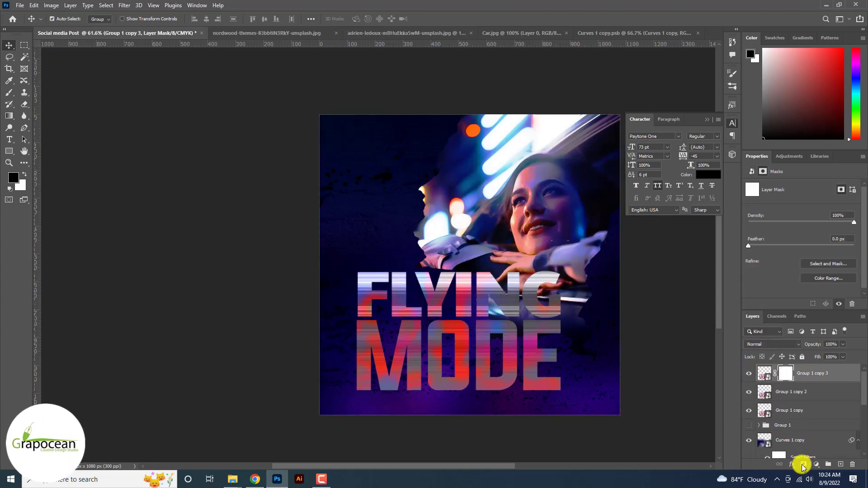
pyautogui.rightClick(816, 389)
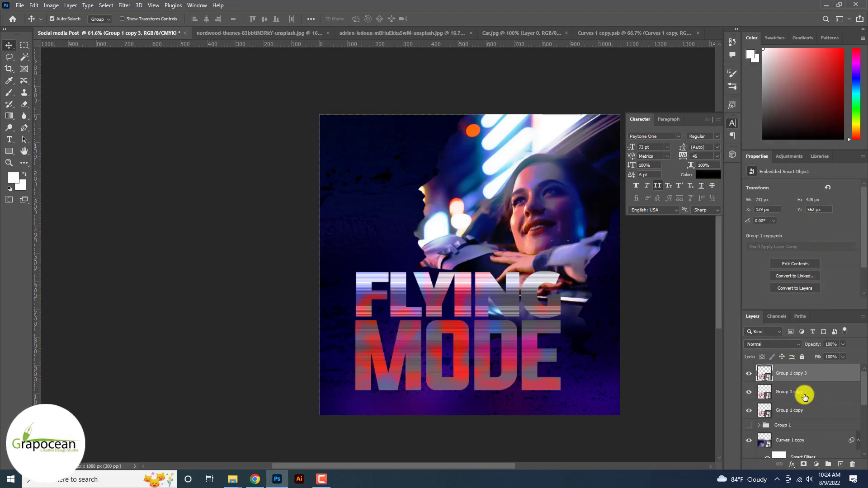
pyautogui.rightClick(811, 382)
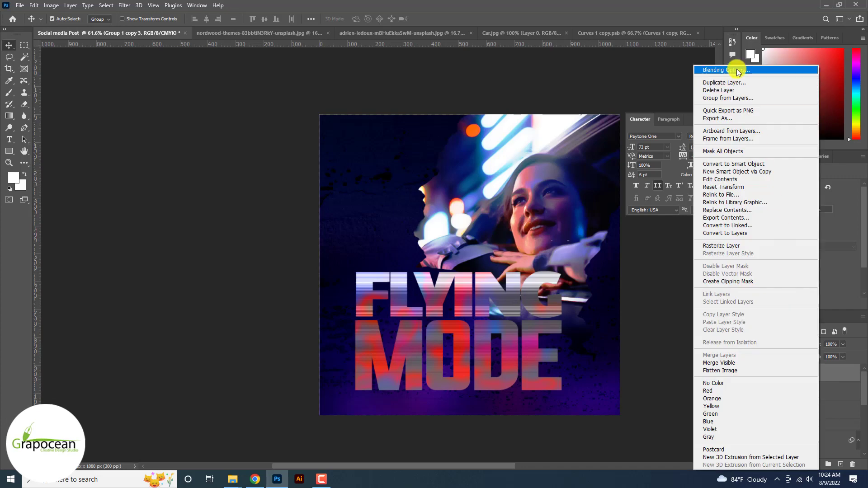
pyautogui.click(738, 71)
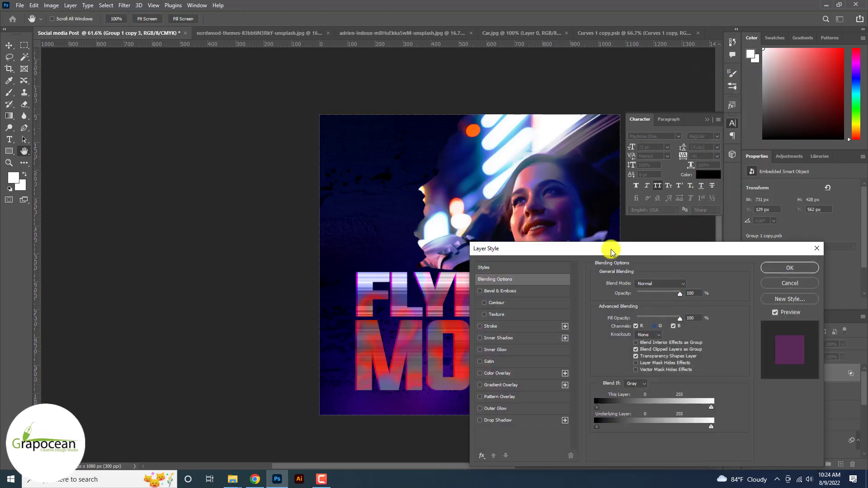
pyautogui.moveTo(612, 252); pyautogui.dragTo(728, 229)
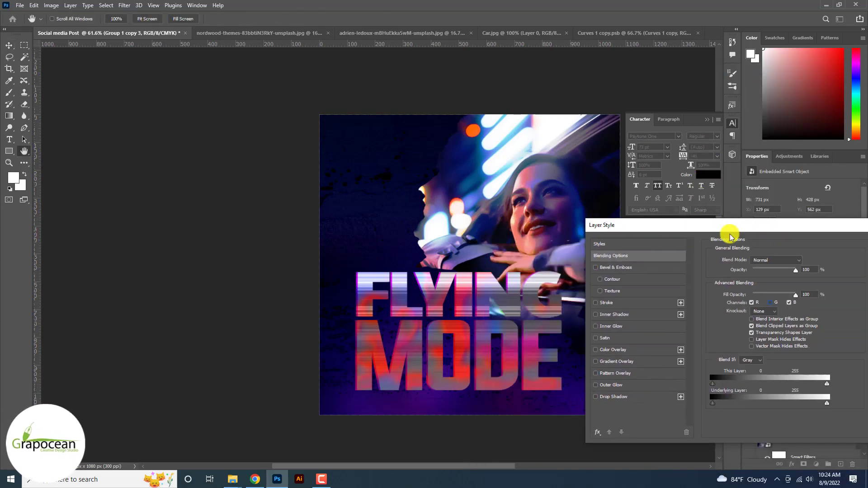
pyautogui.click(771, 303)
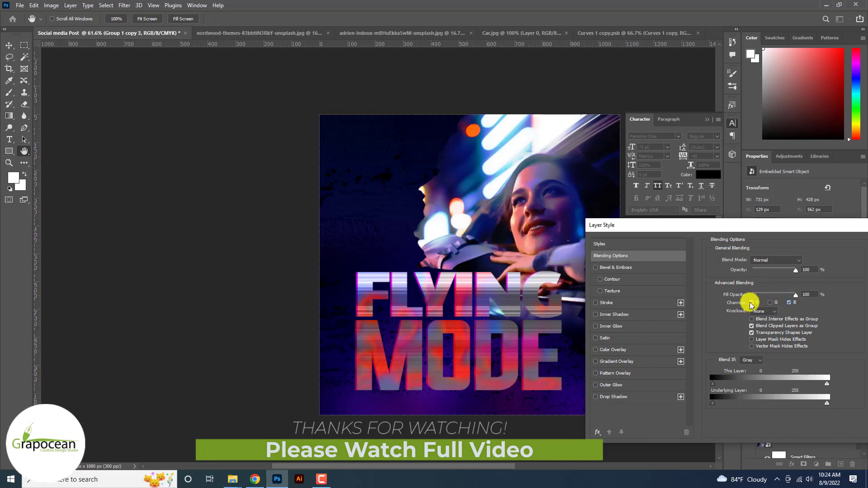
pyautogui.moveTo(744, 229); pyautogui.dragTo(466, 328)
pyautogui.click(683, 349)
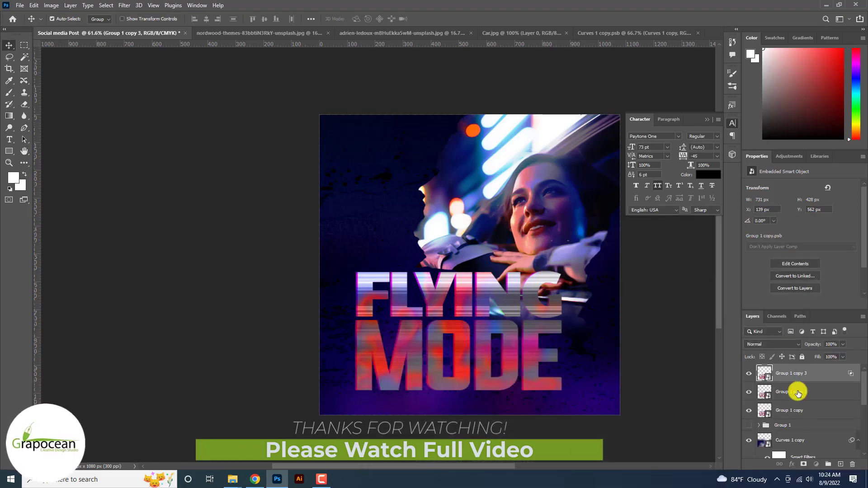
# Adjust the channel blending options for Group 1 copy 2.
pyautogui.click(814, 392)
pyautogui.rightClick(841, 392)
pyautogui.click(756, 73)
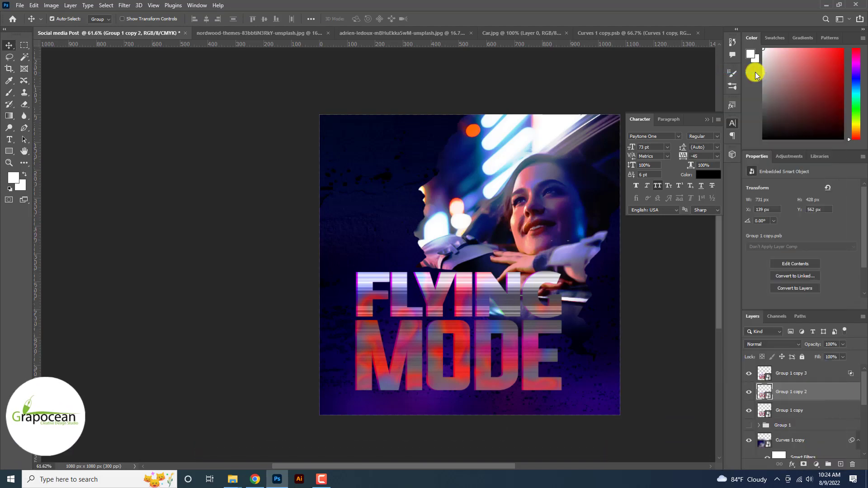
pyautogui.moveTo(559, 249); pyautogui.dragTo(742, 246)
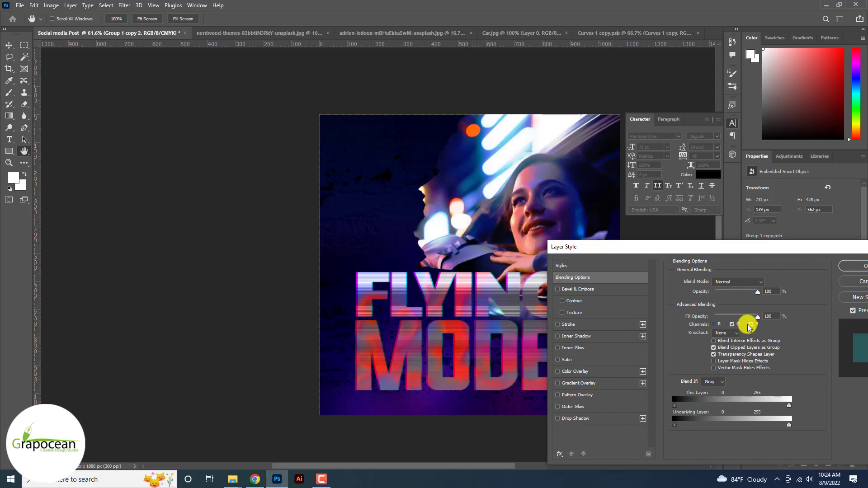
pyautogui.moveTo(696, 249); pyautogui.dragTo(374, 301)
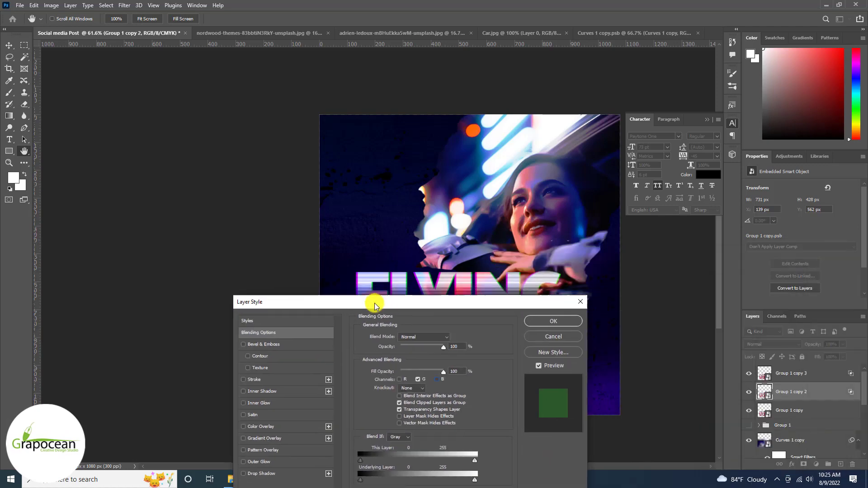
pyautogui.click(549, 319)
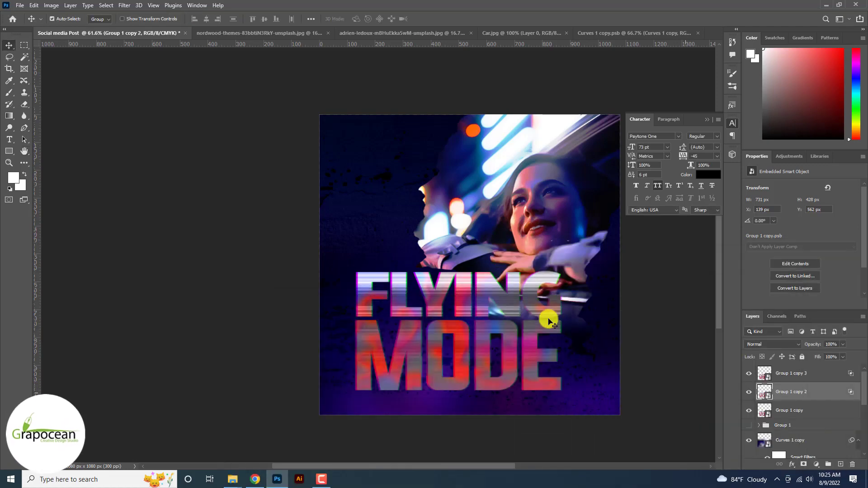
# Exclude the green and red channels from Group 1 copy's blending.
pyautogui.click(805, 411)
pyautogui.rightClick(811, 411)
pyautogui.click(741, 9)
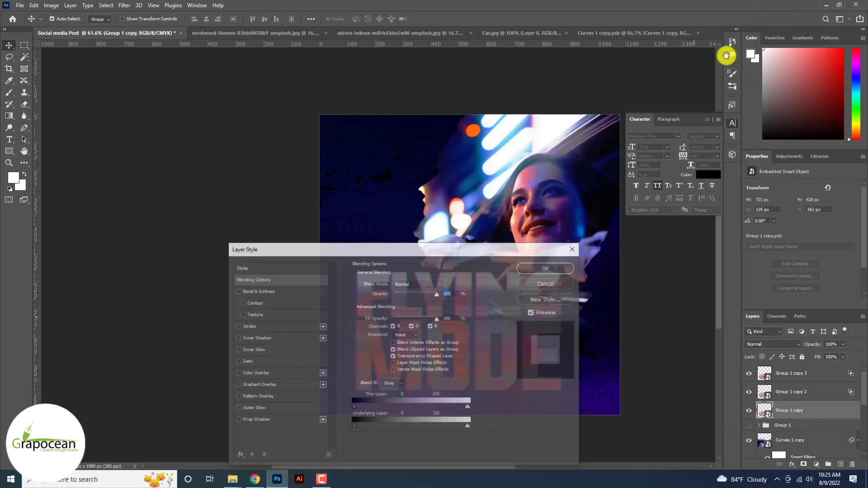
pyautogui.moveTo(446, 248); pyautogui.dragTo(747, 228)
pyautogui.click(718, 306)
pyautogui.click(702, 307)
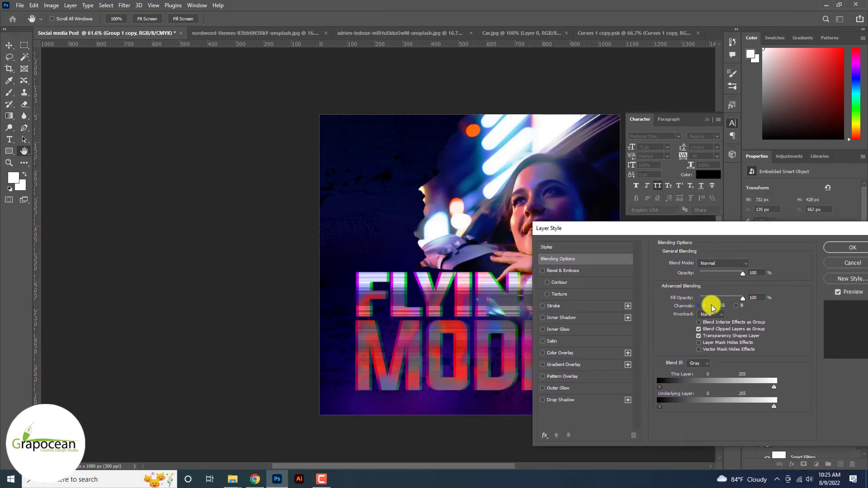
pyautogui.click(700, 306)
pyautogui.click(700, 306)
pyautogui.moveTo(633, 228); pyautogui.dragTo(321, 340)
pyautogui.click(542, 358)
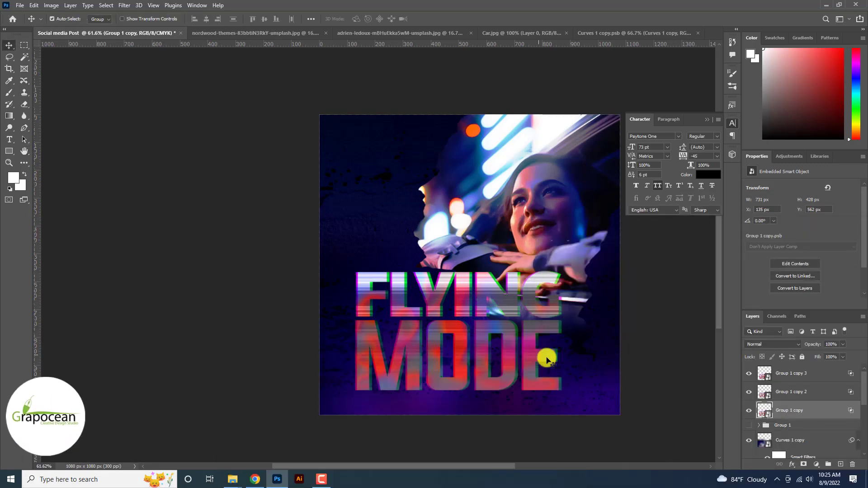
pyautogui.hotkey('ctrl', '0')
# Add layer masks to Group 1 copy 3, copy 2 and copy, then duplicate the Group 1 folder.
pyautogui.click(808, 375)
pyautogui.click(803, 464)
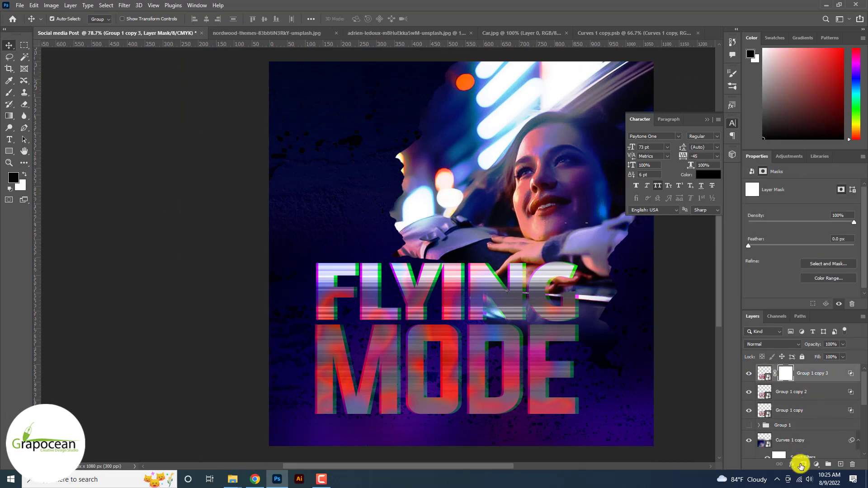
pyautogui.click(793, 393)
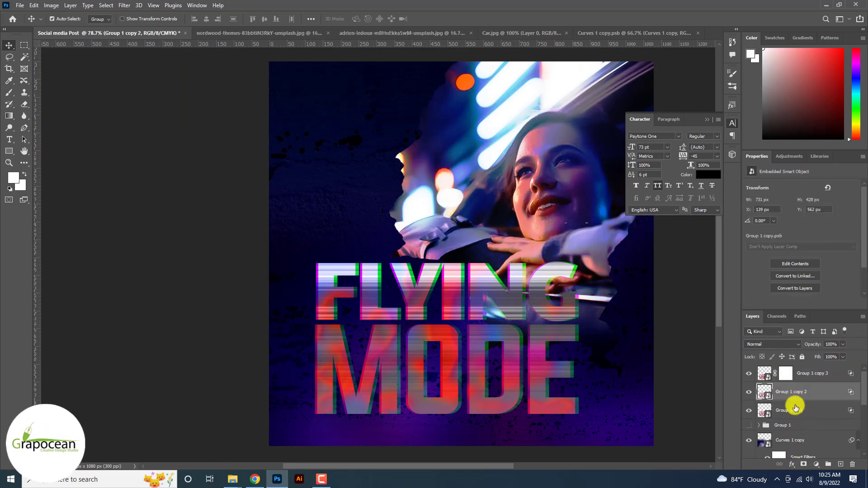
pyautogui.click(807, 467)
pyautogui.click(794, 411)
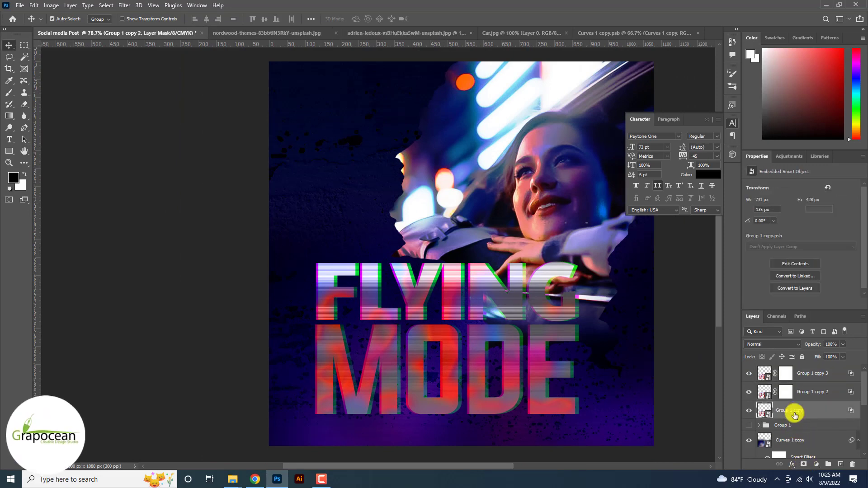
pyautogui.click(803, 464)
pyautogui.click(784, 426)
pyautogui.hotkey('ctrl', 'j')
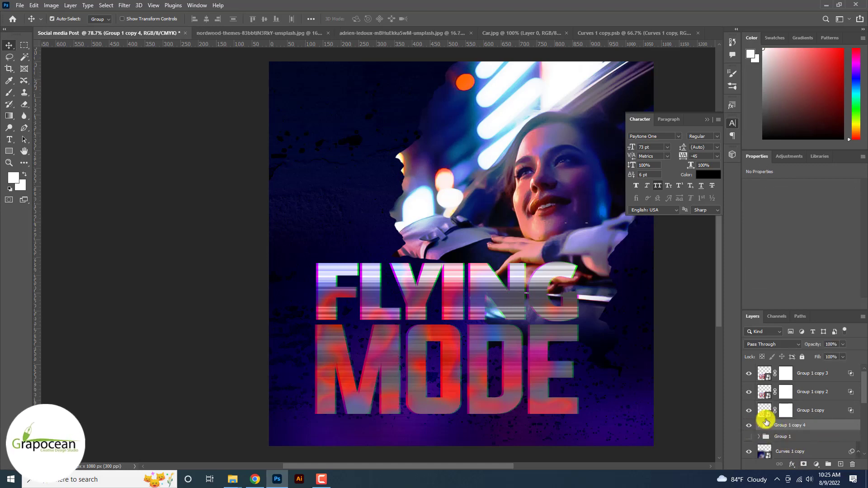
# On Group 1 copy 3's mask, marquee thin horizontal strips across the F, L, Y, M and O.
pyautogui.click(785, 373)
pyautogui.press('d')
pyautogui.press('m')
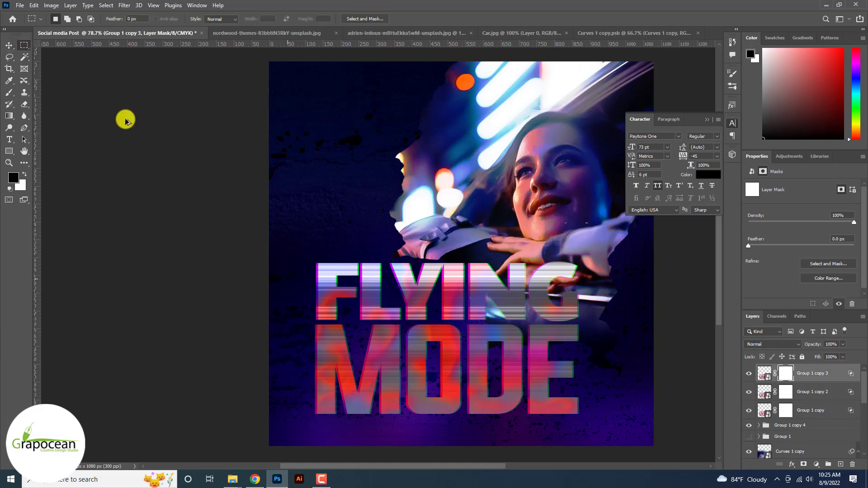
pyautogui.scroll(5, 299, 279)
pyautogui.moveTo(361, 260); pyautogui.dragTo(426, 252)
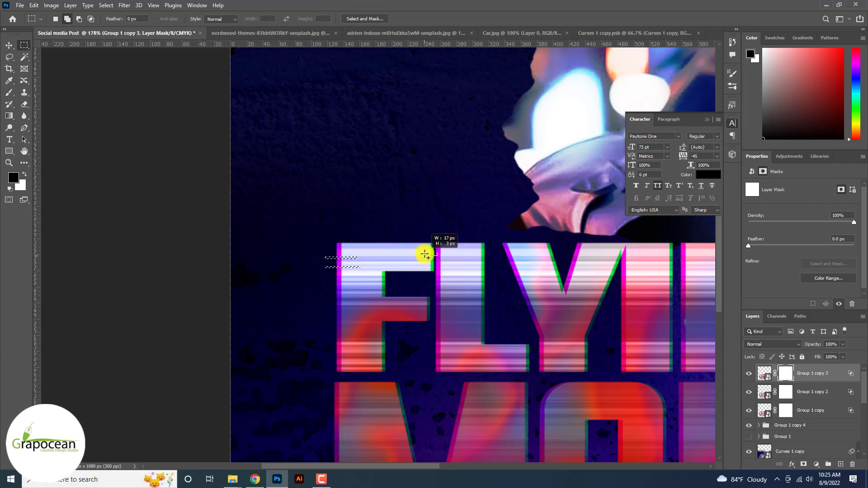
pyautogui.moveTo(407, 320); pyautogui.dragTo(378, 318)
pyautogui.moveTo(403, 344); pyautogui.dragTo(373, 346)
pyautogui.moveTo(317, 315); pyautogui.dragTo(348, 317)
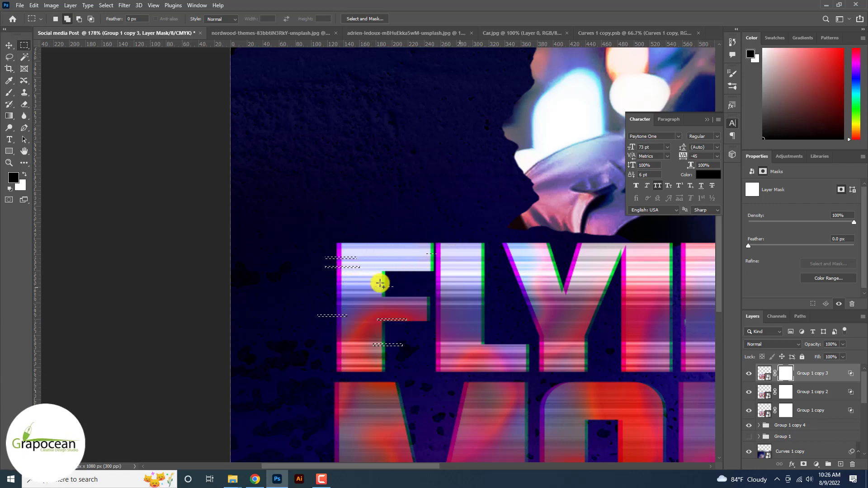
pyautogui.moveTo(538, 359); pyautogui.dragTo(514, 362)
pyautogui.moveTo(411, 400); pyautogui.dragTo(324, 400)
pyautogui.moveTo(541, 399); pyautogui.dragTo(510, 398)
pyautogui.moveTo(489, 397); pyautogui.dragTo(459, 399)
pyautogui.scroll(-3, 481, 380)
pyautogui.moveTo(375, 293); pyautogui.dragTo(348, 295)
pyautogui.moveTo(346, 303); pyautogui.dragTo(372, 308)
pyautogui.moveTo(334, 319); pyautogui.dragTo(366, 321)
pyautogui.moveTo(406, 292); pyautogui.dragTo(430, 314)
pyautogui.moveTo(449, 307); pyautogui.dragTo(472, 310)
pyautogui.moveTo(514, 310); pyautogui.dragTo(524, 343)
pyautogui.moveTo(436, 343); pyautogui.dragTo(464, 345)
pyautogui.moveTo(366, 343); pyautogui.dragTo(356, 343)
pyautogui.moveTo(389, 400); pyautogui.dragTo(404, 400)
pyautogui.moveTo(414, 411); pyautogui.dragTo(434, 413)
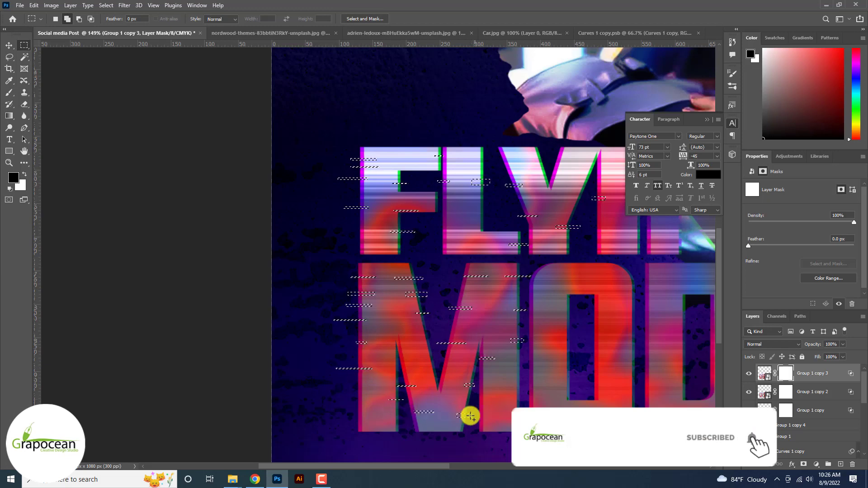
pyautogui.moveTo(502, 412); pyautogui.dragTo(522, 417)
pyautogui.moveTo(523, 374); pyautogui.dragTo(501, 373)
# Add more thin strips over the O, Y, I, N and G to the selection.
pyautogui.scroll(1, 502, 369)
pyautogui.moveTo(515, 316); pyautogui.dragTo(527, 318)
pyautogui.moveTo(470, 357); pyautogui.dragTo(446, 358)
pyautogui.moveTo(438, 397); pyautogui.dragTo(471, 400)
pyautogui.moveTo(465, 381); pyautogui.dragTo(444, 385)
pyautogui.moveTo(506, 419); pyautogui.dragTo(534, 421)
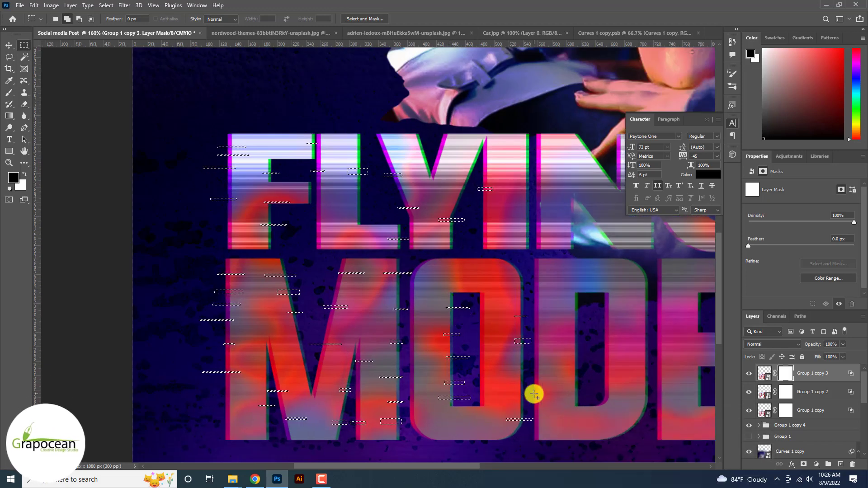
pyautogui.moveTo(524, 272); pyautogui.dragTo(500, 274)
pyautogui.moveTo(502, 294); pyautogui.dragTo(528, 299)
pyautogui.moveTo(476, 219); pyautogui.dragTo(500, 222)
pyautogui.moveTo(517, 216); pyautogui.dragTo(532, 215)
pyautogui.moveTo(509, 185); pyautogui.dragTo(534, 191)
pyautogui.moveTo(513, 149); pyautogui.dragTo(535, 152)
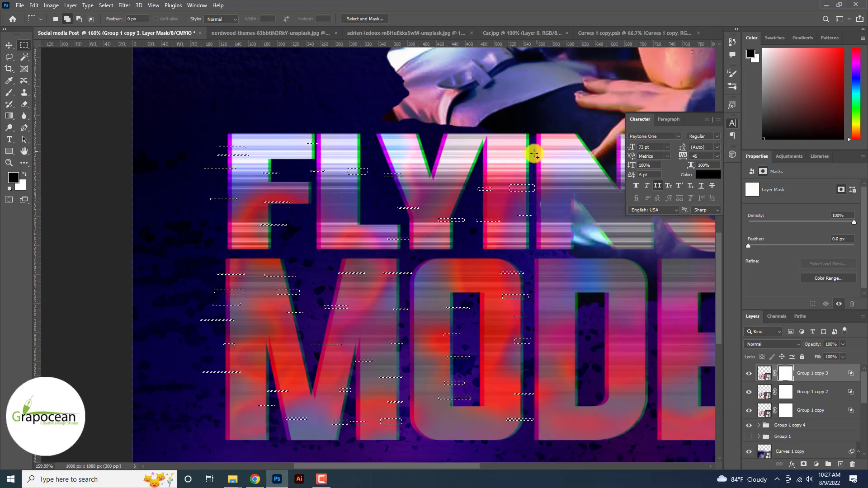
pyautogui.moveTo(464, 157); pyautogui.dragTo(485, 158)
pyautogui.moveTo(474, 192); pyautogui.dragTo(455, 189)
pyautogui.moveTo(450, 151); pyautogui.dragTo(378, 146)
pyautogui.scroll(1, 378, 146)
pyautogui.moveTo(587, 153); pyautogui.dragTo(420, 172)
pyautogui.moveTo(507, 175); pyautogui.dragTo(484, 173)
pyautogui.moveTo(509, 157); pyautogui.dragTo(544, 166)
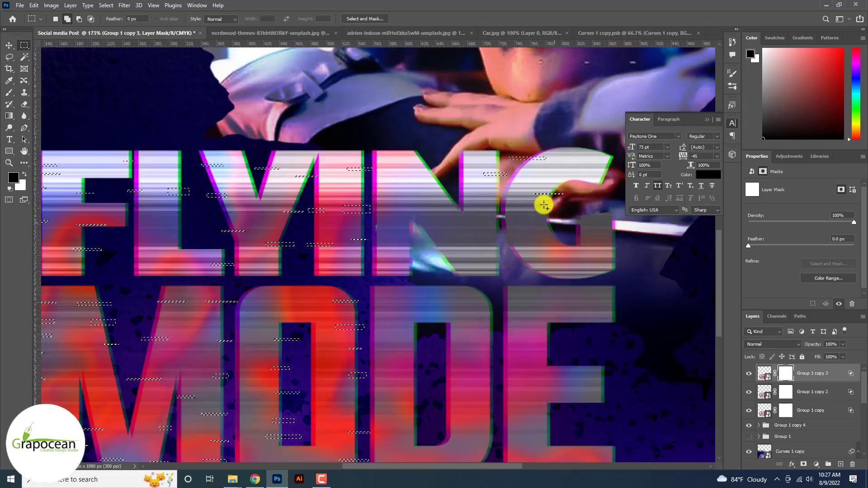
# Add the remaining thin strips across the G, D and E.
pyautogui.moveTo(538, 209); pyautogui.dragTo(556, 215)
pyautogui.moveTo(538, 230); pyautogui.dragTo(570, 231)
pyautogui.moveTo(570, 242); pyautogui.dragTo(546, 252)
pyautogui.moveTo(484, 262); pyautogui.dragTo(517, 260)
pyautogui.moveTo(533, 346); pyautogui.dragTo(569, 344)
pyautogui.moveTo(503, 346); pyautogui.dragTo(477, 349)
pyautogui.moveTo(462, 358); pyautogui.dragTo(442, 359)
pyautogui.moveTo(444, 370); pyautogui.dragTo(453, 372)
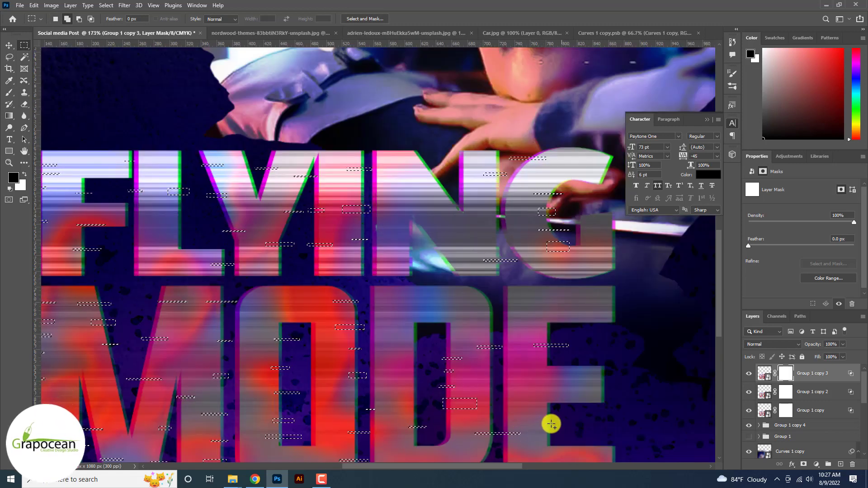
pyautogui.moveTo(551, 424); pyautogui.dragTo(563, 425)
pyautogui.moveTo(584, 389); pyautogui.dragTo(609, 390)
pyautogui.moveTo(576, 306); pyautogui.dragTo(607, 293)
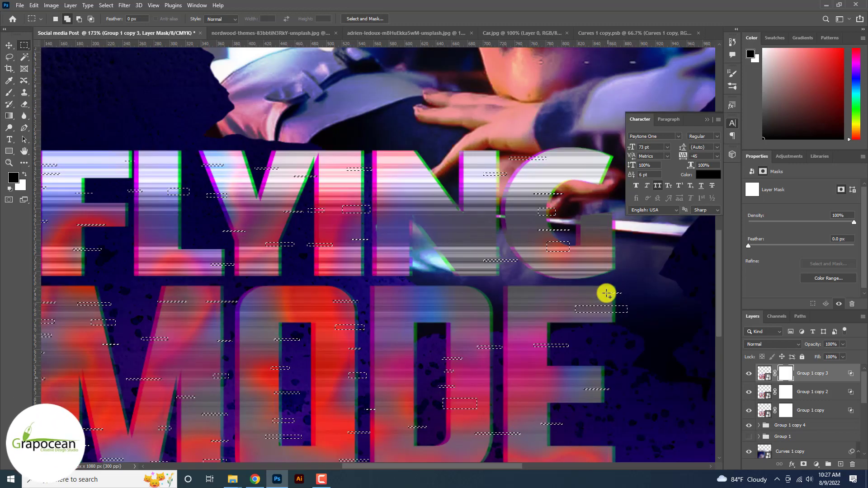
pyautogui.scroll(-1, 606, 294)
pyautogui.scroll(-3, 606, 293)
pyautogui.scroll(2, 552, 251)
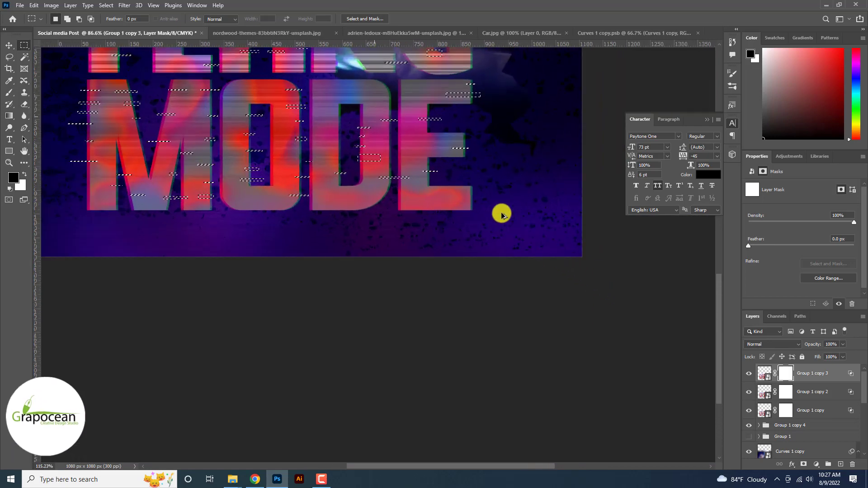
pyautogui.moveTo(483, 196)
pyautogui.mouseDown()
pyautogui.moveTo(419, 204)
pyautogui.moveTo(453, 209)
pyautogui.mouseUp()
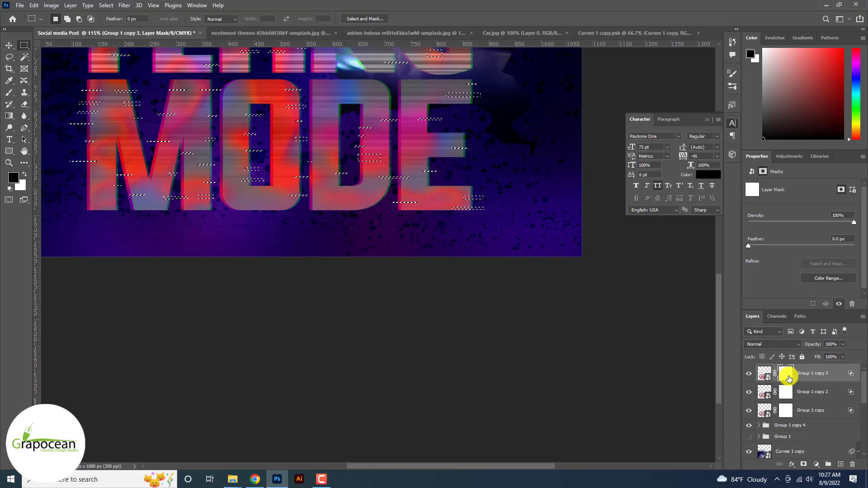
pyautogui.scroll(-3, 790, 379)
pyautogui.scroll(-4, 789, 379)
pyautogui.scroll(1, 447, 229)
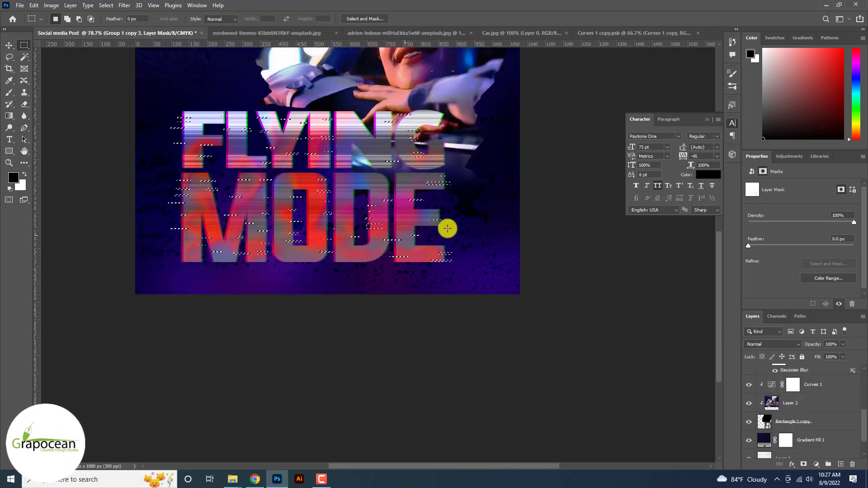
pyautogui.scroll(2, 100, 182)
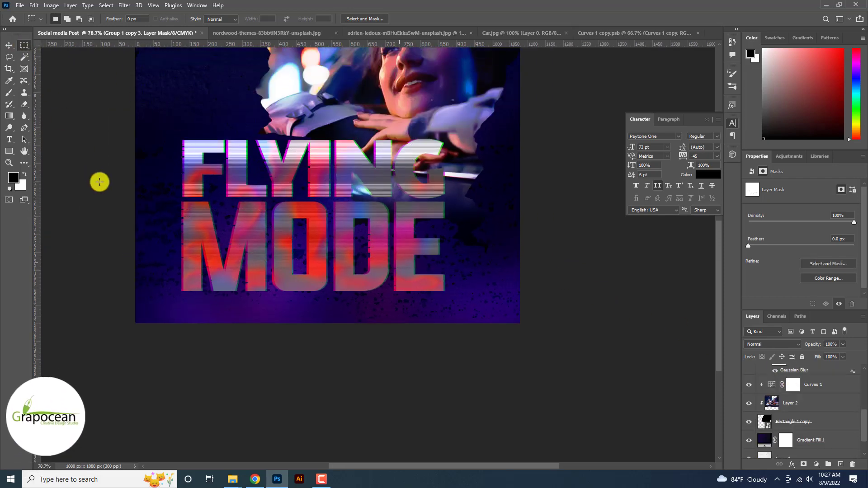
# Fill the loaded strip selection black in Group 1 copy 2's mask, then deselect.
pyautogui.scroll(5, 787, 396)
pyautogui.click(787, 396)
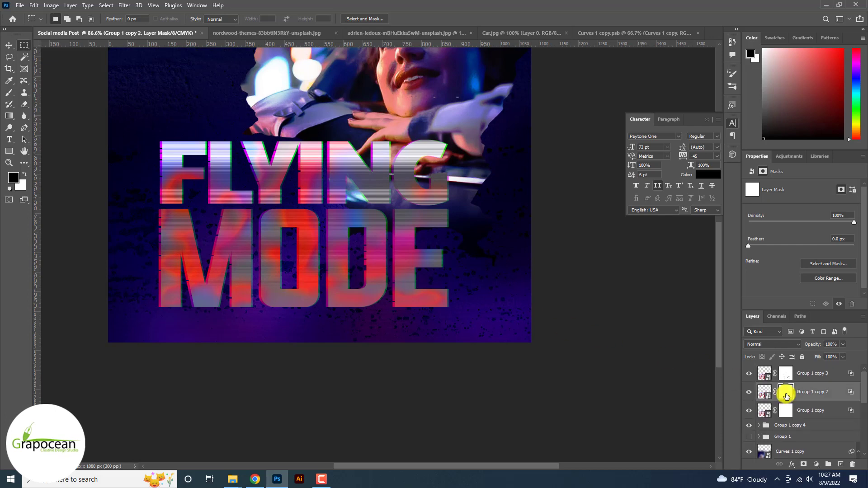
pyautogui.keyDown('ctrl'); pyautogui.click(789, 377); pyautogui.keyUp('ctrl')
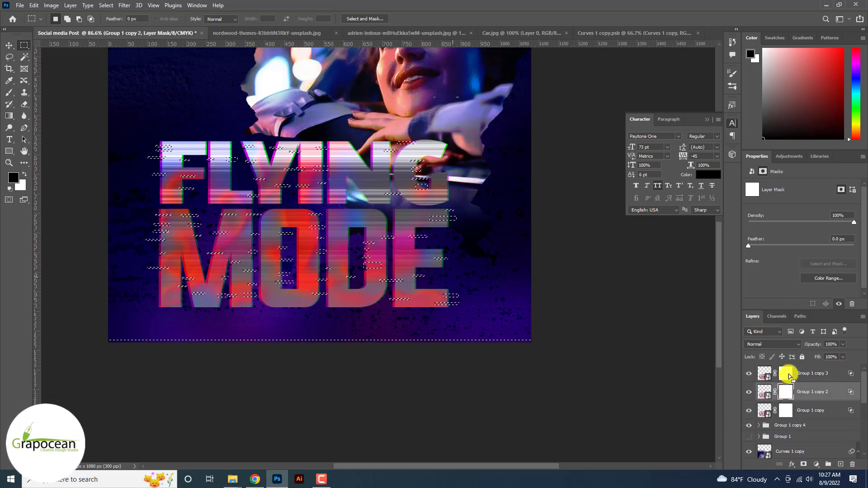
pyautogui.hotkey('alt', 'Delete')
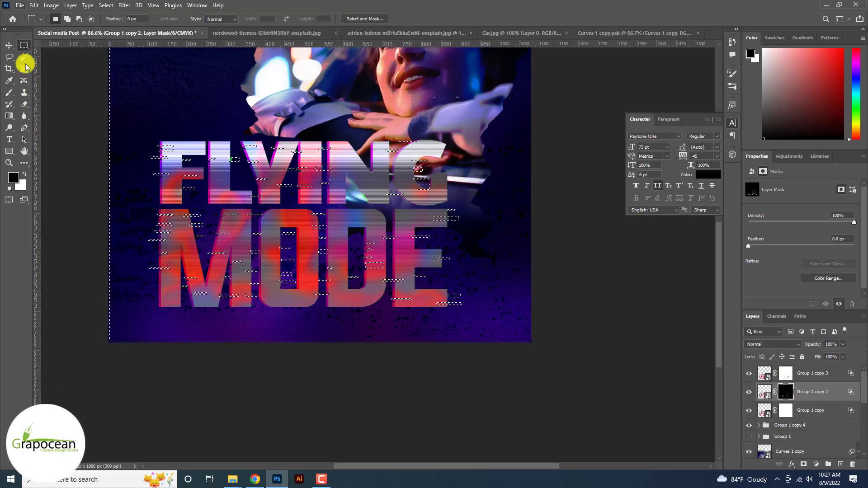
pyautogui.hotkey('ctrl', 'd')
pyautogui.hotkey('ctrl', '+')
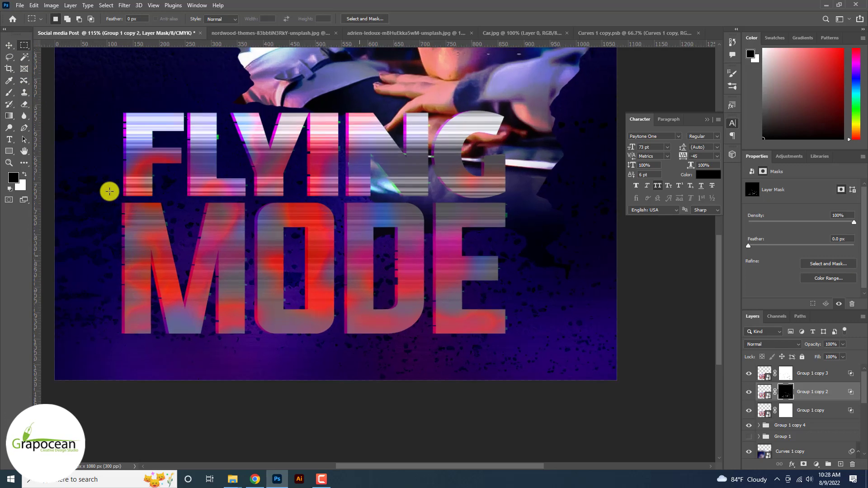
# Nudge the strips right and up and fill them black in Group 1 copy's mask.
pyautogui.click(787, 408)
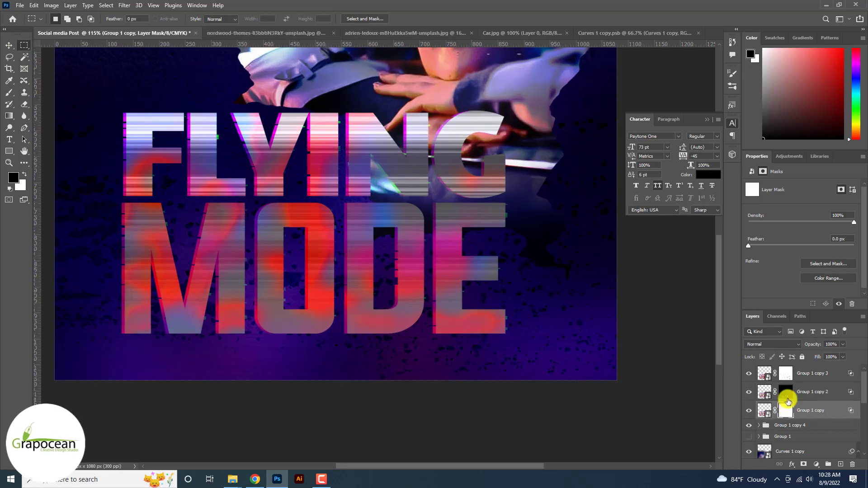
pyautogui.press('Right')
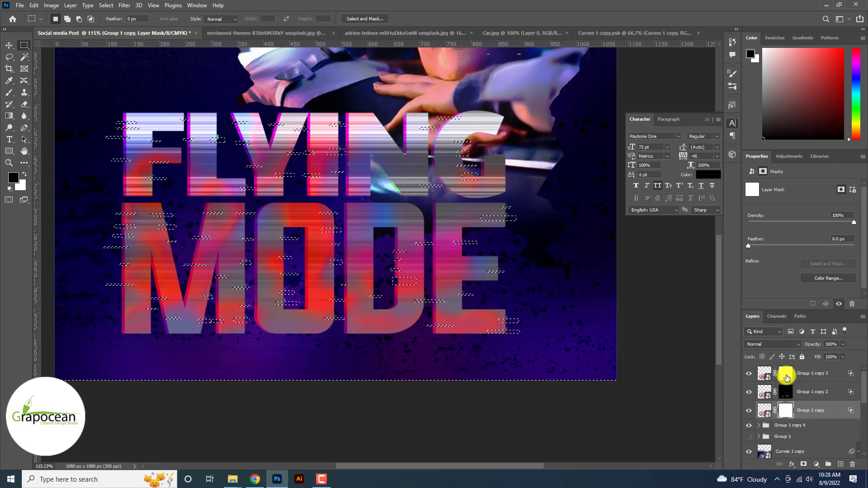
pyautogui.press('Up')
pyautogui.press('Up')
pyautogui.press('Up')
pyautogui.press('Up')
pyautogui.press('Up')
pyautogui.press('Up')
pyautogui.press('Up')
pyautogui.press('Up')
pyautogui.press('Up')
pyautogui.press('Up')
pyautogui.press('Up')
pyautogui.press('Up')
pyautogui.press('Up')
pyautogui.press('Up')
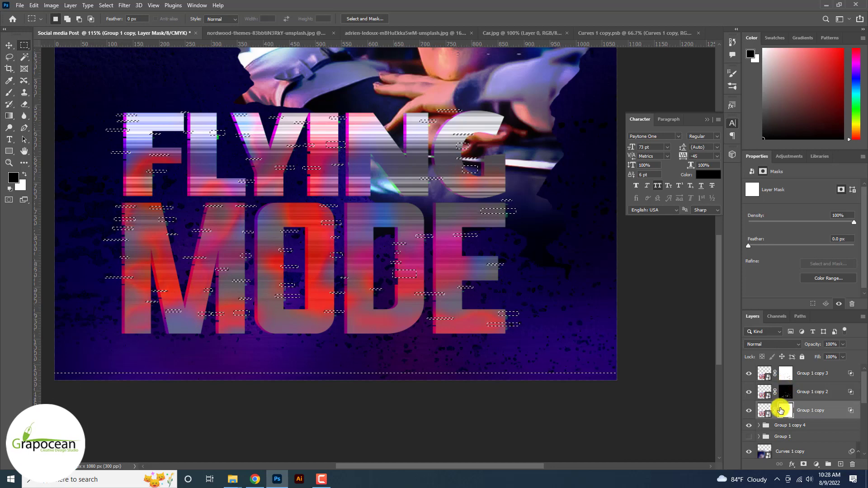
pyautogui.hotkey('alt', 'Delete')
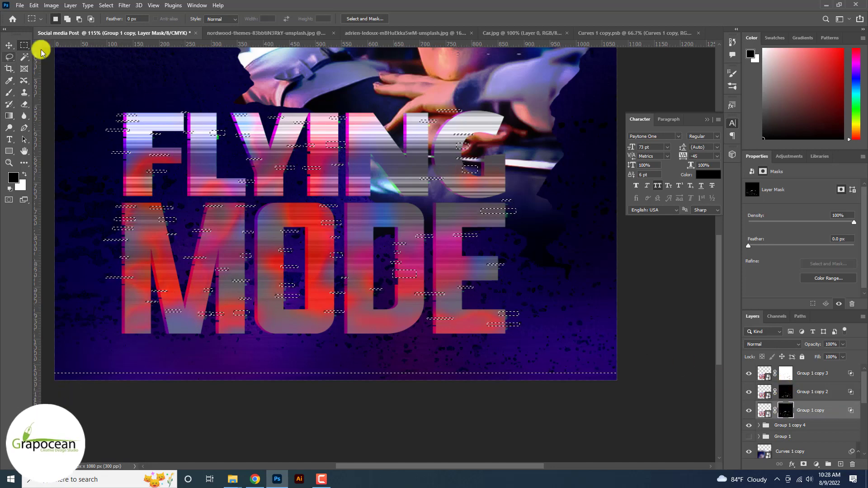
pyautogui.hotkey('ctrl', '-')
pyautogui.hotkey('ctrl', '-')
pyautogui.hotkey('ctrl', '-')
pyautogui.hotkey('ctrl', '-')
pyautogui.scroll(-2, 66, 63)
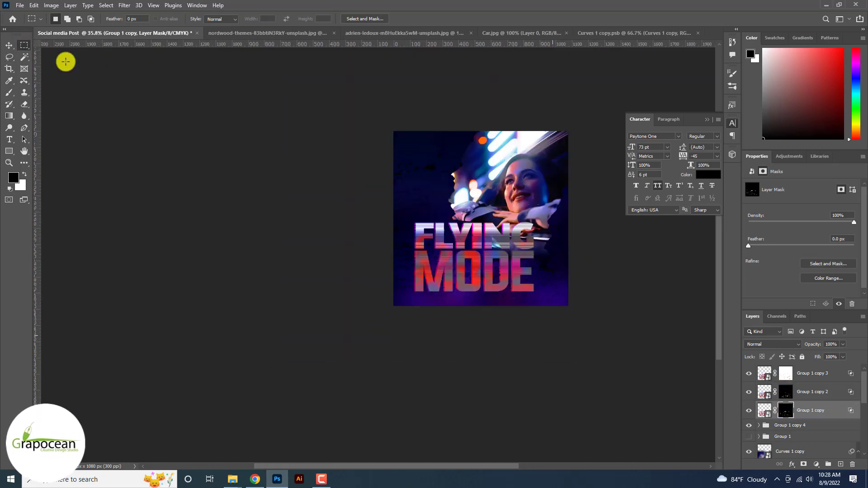
pyautogui.scroll(2, 117, 89)
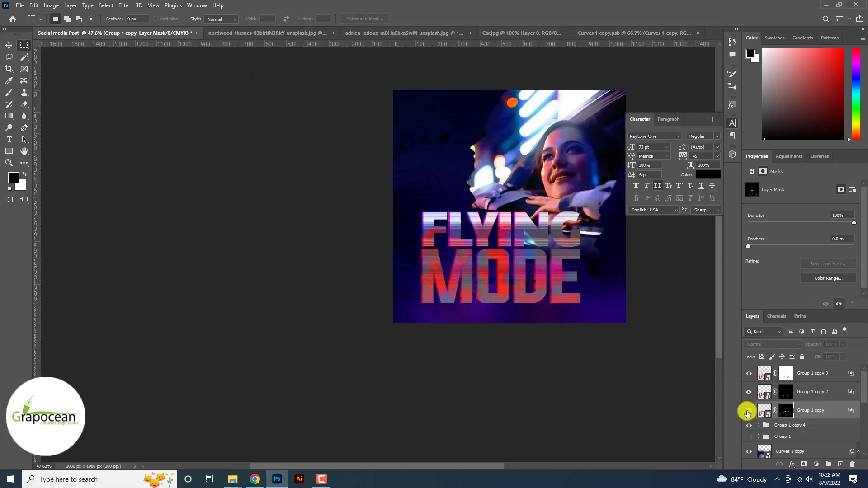
pyautogui.scroll(-3, 748, 411)
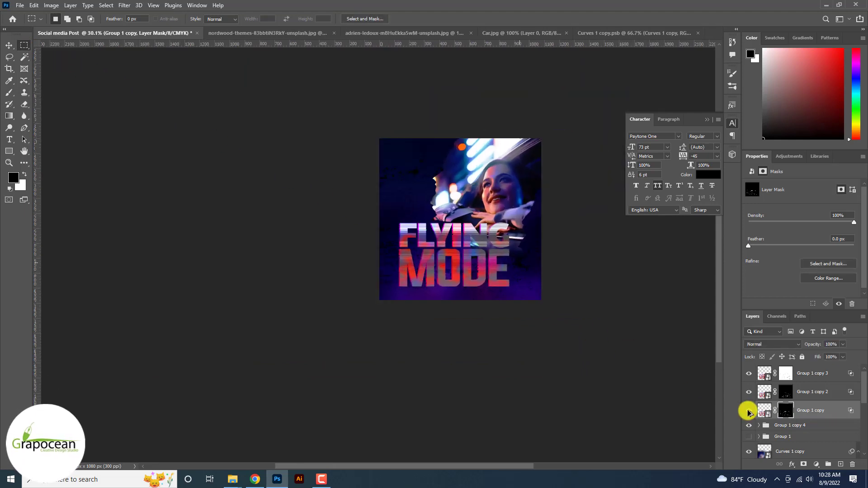
pyautogui.scroll(4, 747, 411)
pyautogui.scroll(3, 748, 411)
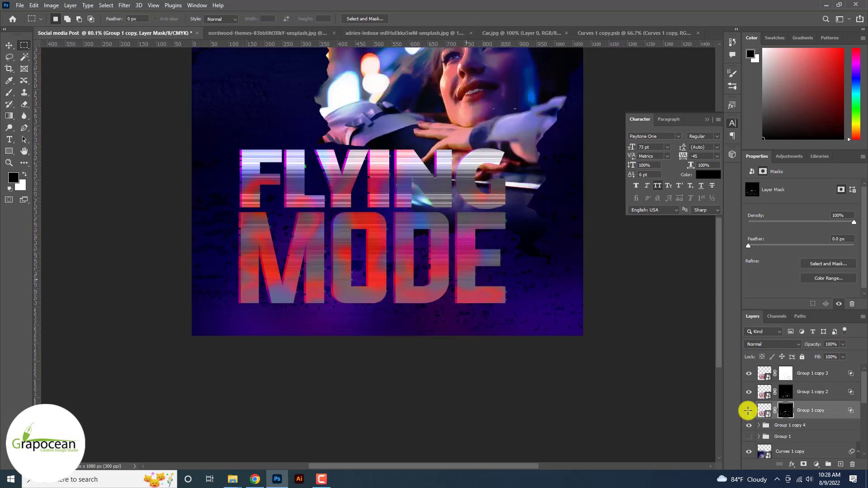
# Toggle Group 1 copy 4 to compare, hide Group 1 copy, and select Group 1 copy 4.
pyautogui.click(749, 427)
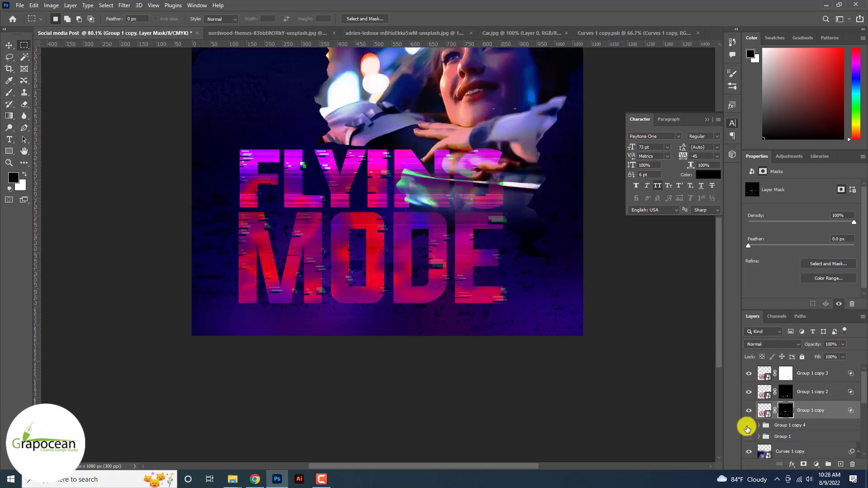
pyautogui.click(748, 427)
pyautogui.click(747, 427)
pyautogui.scroll(-4, 748, 428)
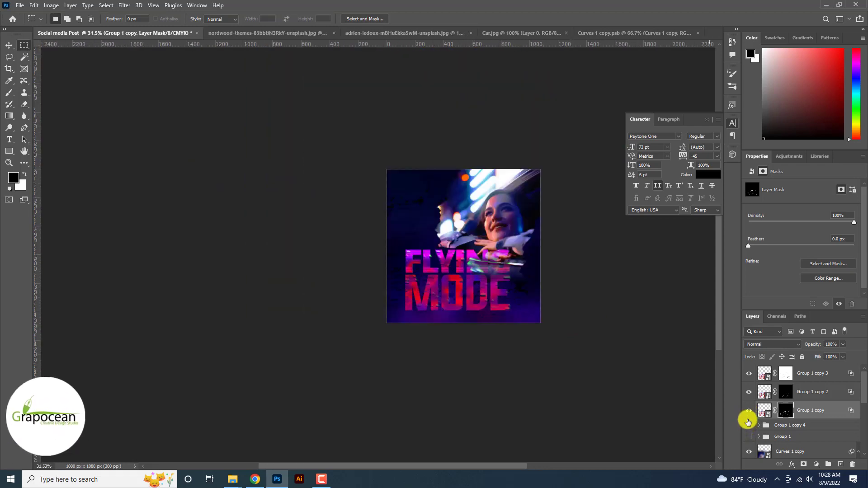
pyautogui.click(748, 412)
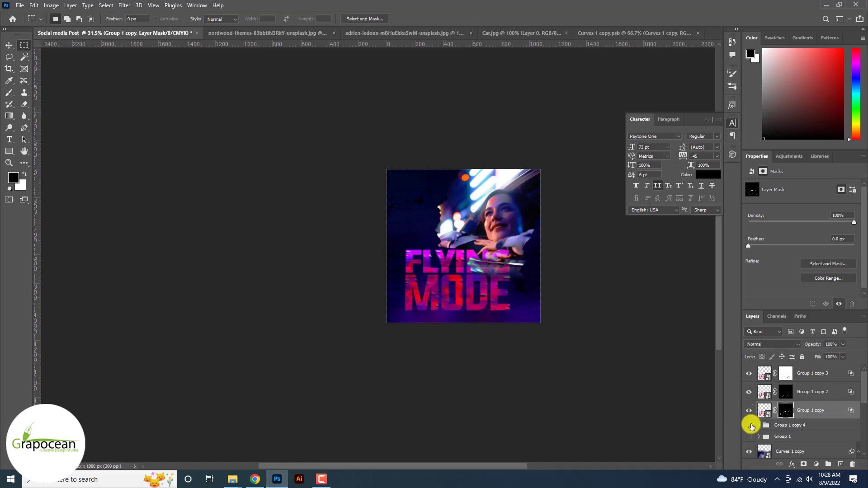
pyautogui.click(749, 426)
pyautogui.click(791, 425)
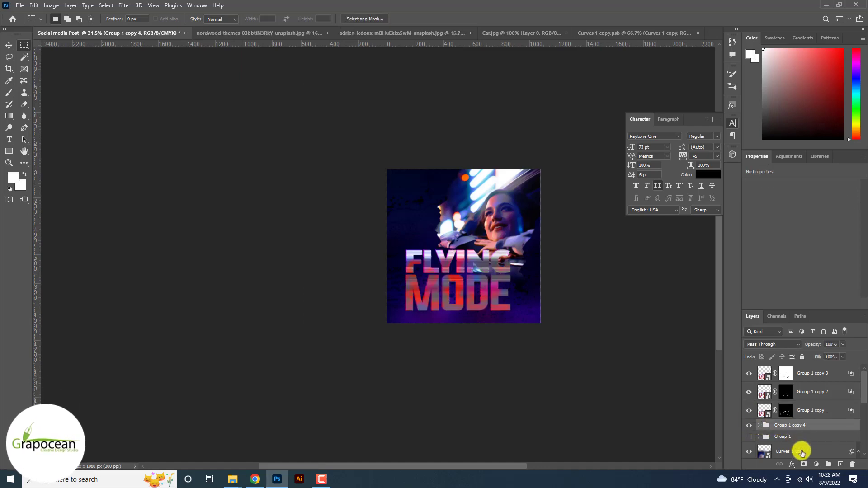
# Load Group 1 copy 3's mask as a selection, mask Group 1 copy 4, and invert the selection.
pyautogui.keyDown('ctrl'); pyautogui.click(787, 374); pyautogui.keyUp('ctrl')
pyautogui.scroll(5, 787, 374)
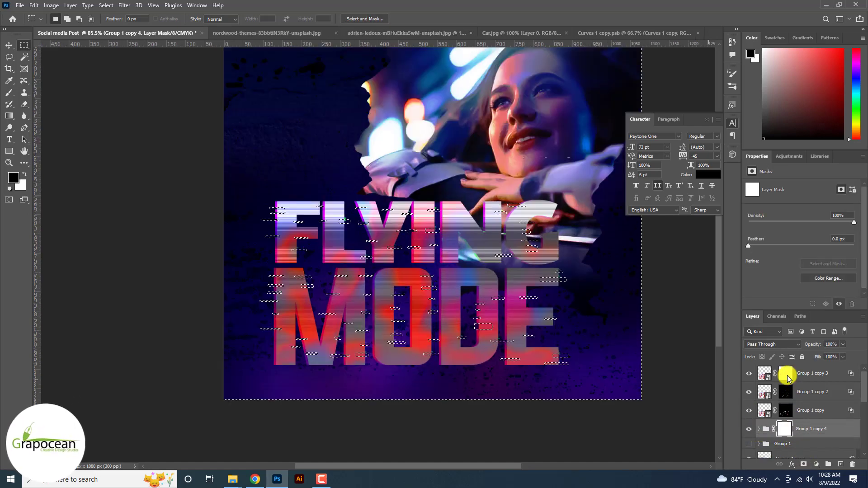
pyautogui.click(803, 465)
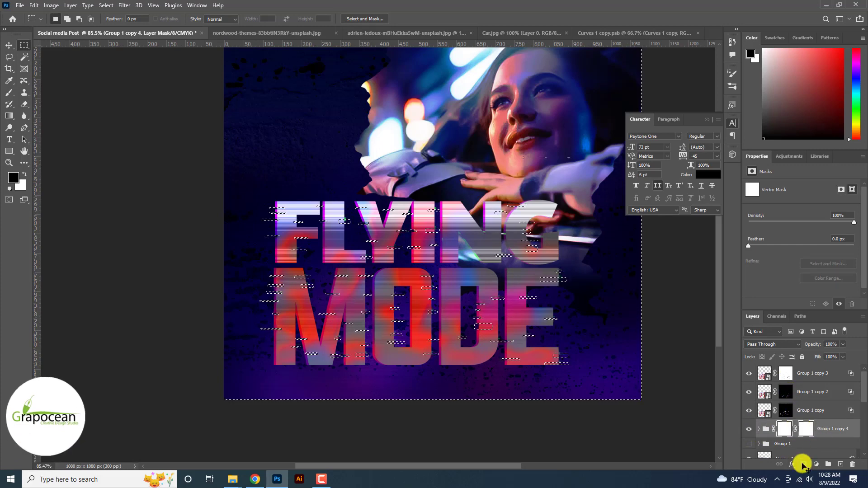
pyautogui.hotkey('ctrl', 'z')
pyautogui.hotkey('ctrl', 'i')
pyautogui.hotkey('ctrl', 'z')
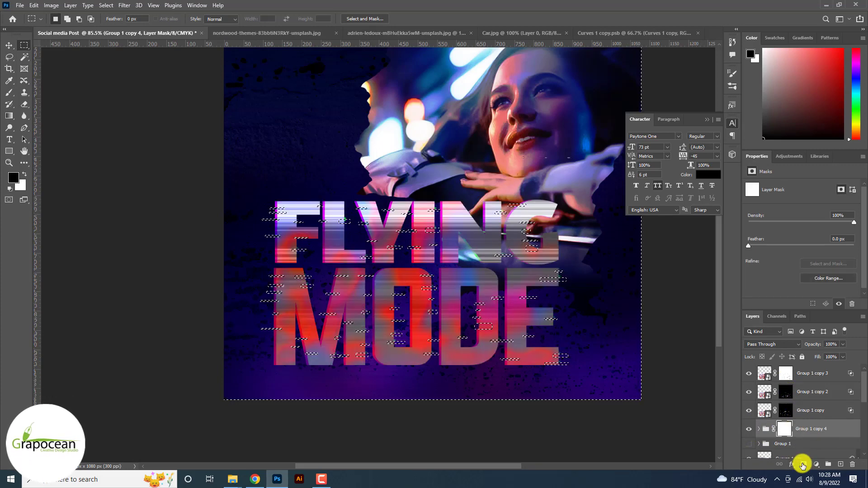
pyautogui.hotkey('ctrl', 'shift', 'i')
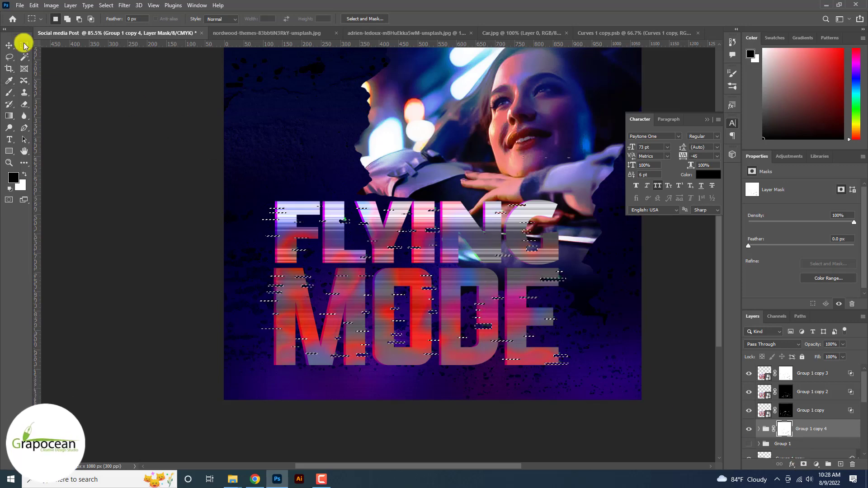
pyautogui.scroll(-8, 104, 187)
pyautogui.scroll(9, 105, 187)
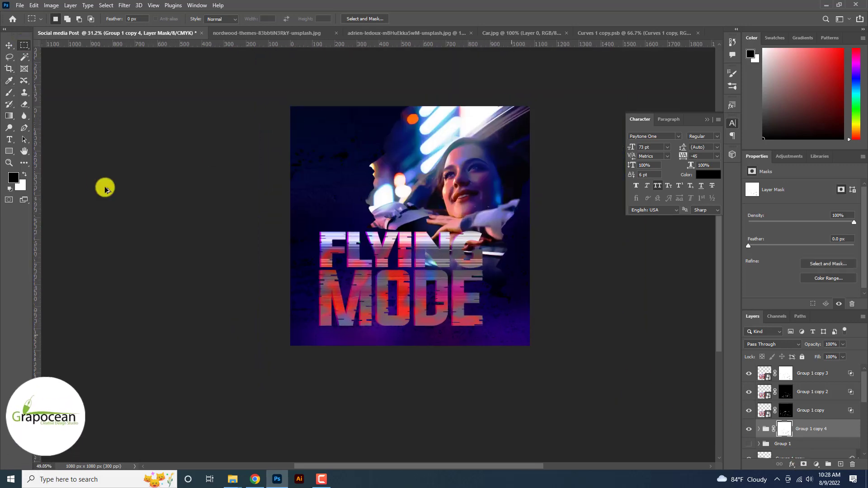
pyautogui.scroll(3, 104, 187)
pyautogui.scroll(-2, 103, 188)
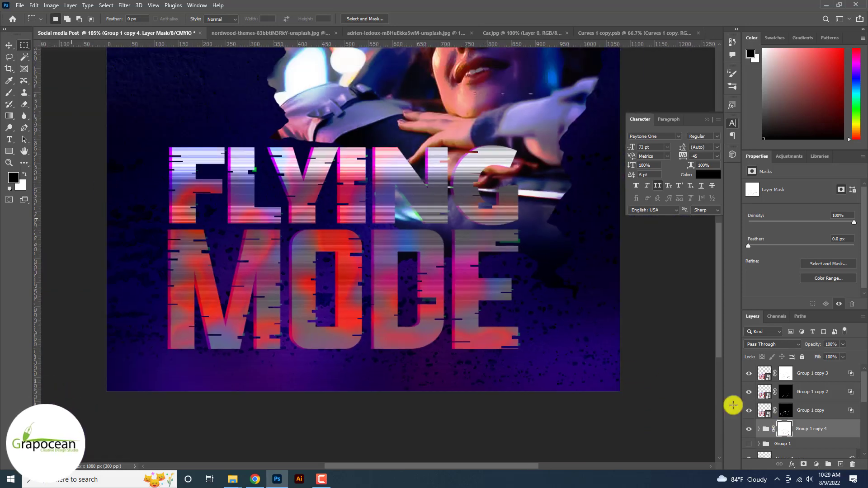
# Pick the Brush tool with white as the painting colour.
pyautogui.click(10, 92)
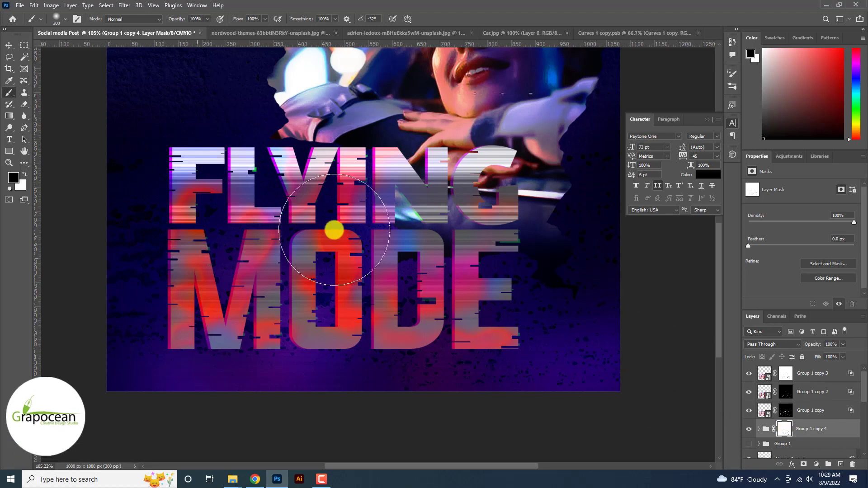
pyautogui.press('x')
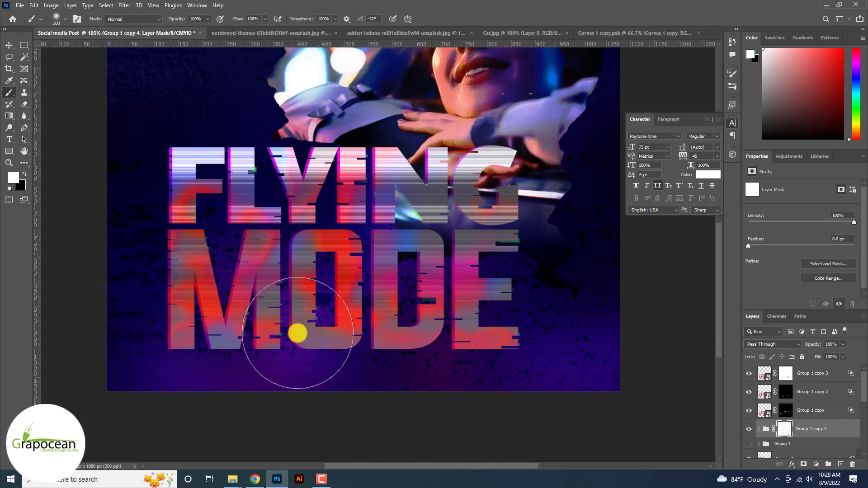
pyautogui.hotkey('ctrl', '-')
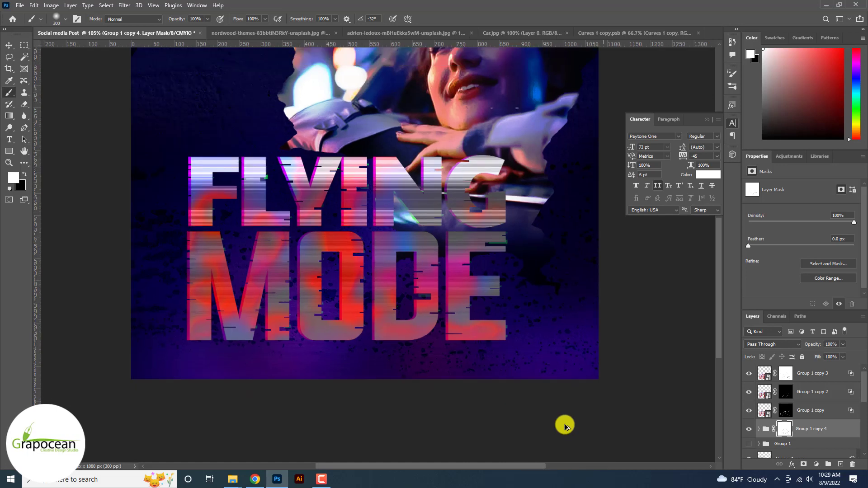
pyautogui.scroll(-5, 565, 426)
pyautogui.scroll(3, 393, 267)
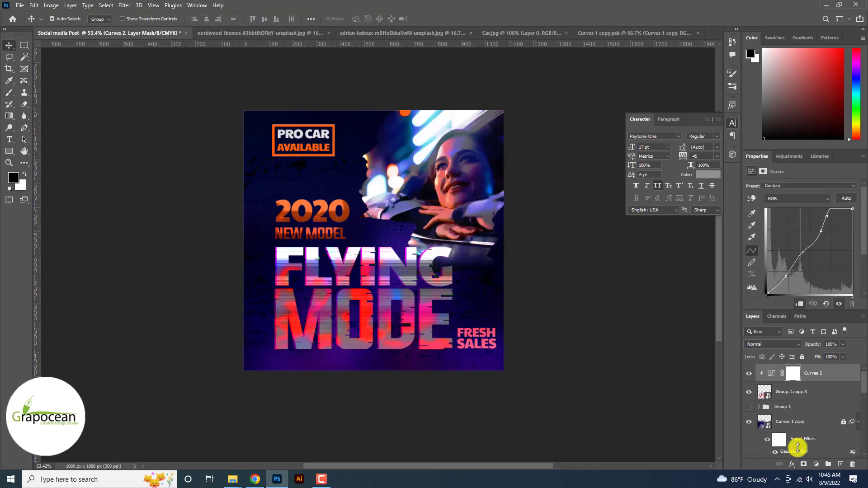
# Paint an orange glow over the G of FLYING on a new Linear Light layer.
pyautogui.click(841, 465)
pyautogui.click(9, 92)
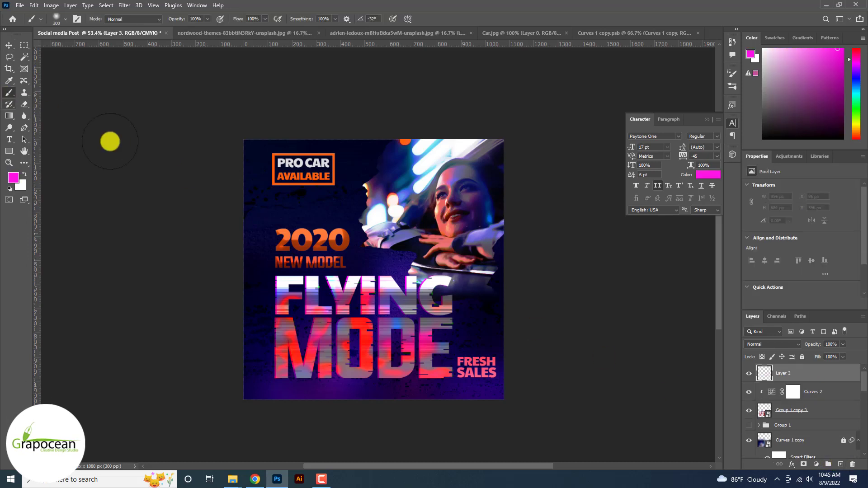
pyautogui.click(430, 281)
pyautogui.hotkey('ctrl', 'z')
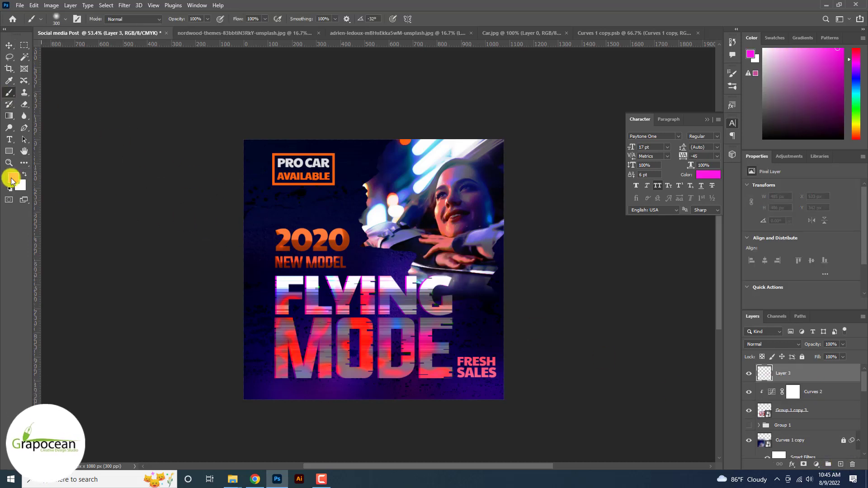
pyautogui.click(12, 179)
pyautogui.click(833, 195)
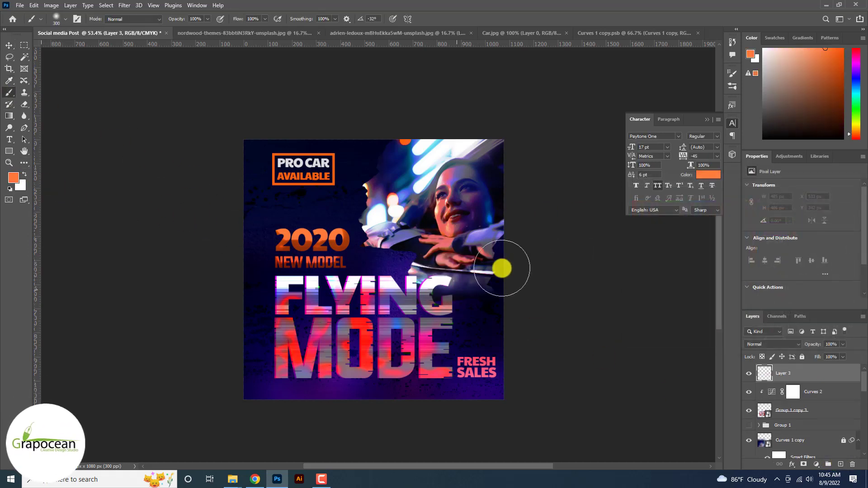
pyautogui.click(436, 284)
pyautogui.click(751, 344)
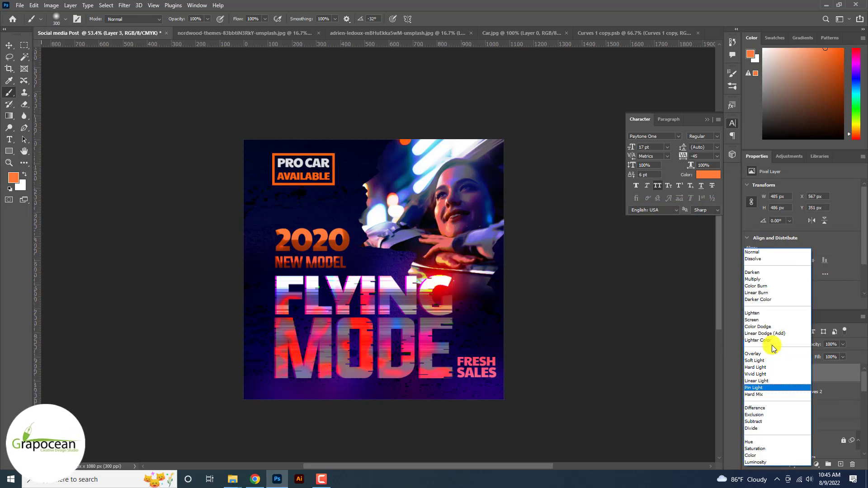
pyautogui.click(789, 381)
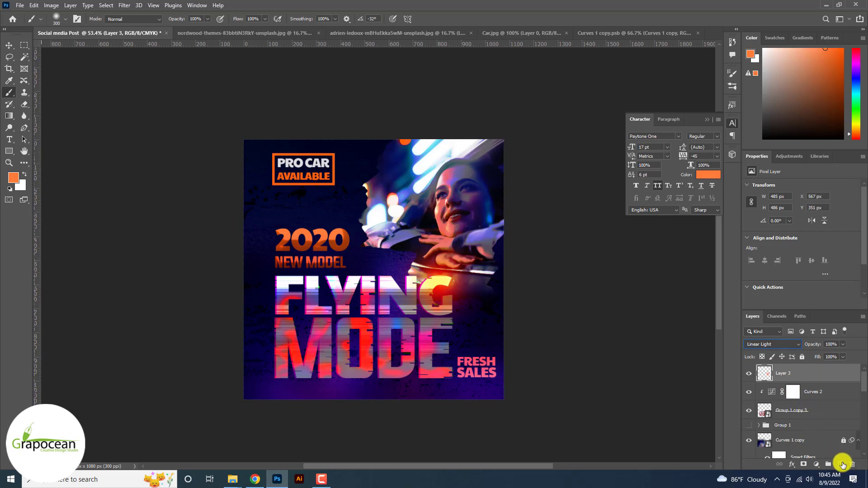
# Paint an orange glow over MODE's O on another new layer set to Divide.
pyautogui.click(842, 465)
pyautogui.click(365, 333)
pyautogui.click(764, 344)
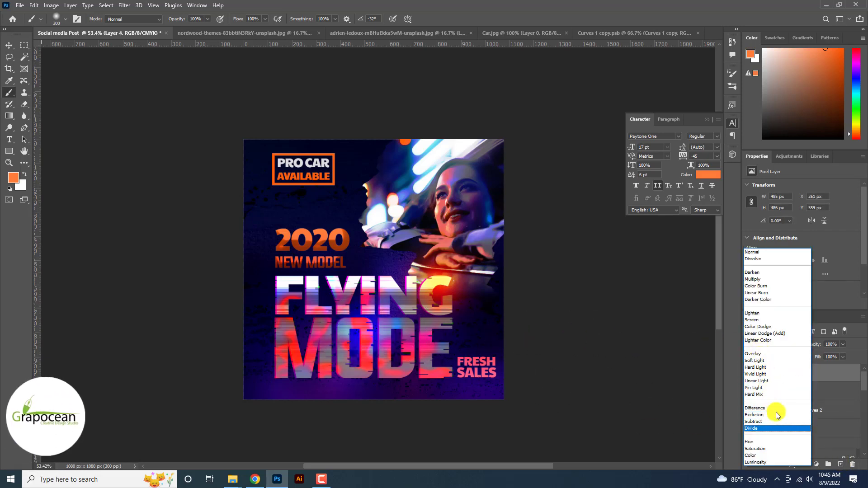
pyautogui.click(768, 428)
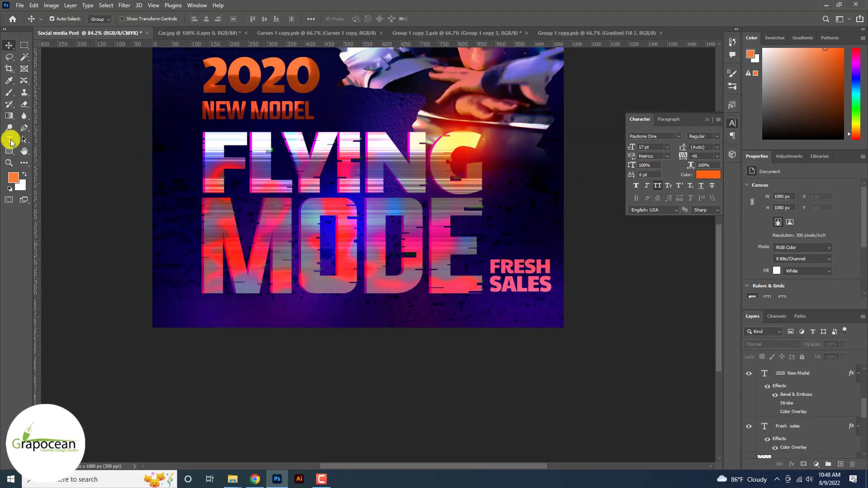
pyautogui.click(10, 139)
pyautogui.click(232, 323)
pyautogui.write('W')
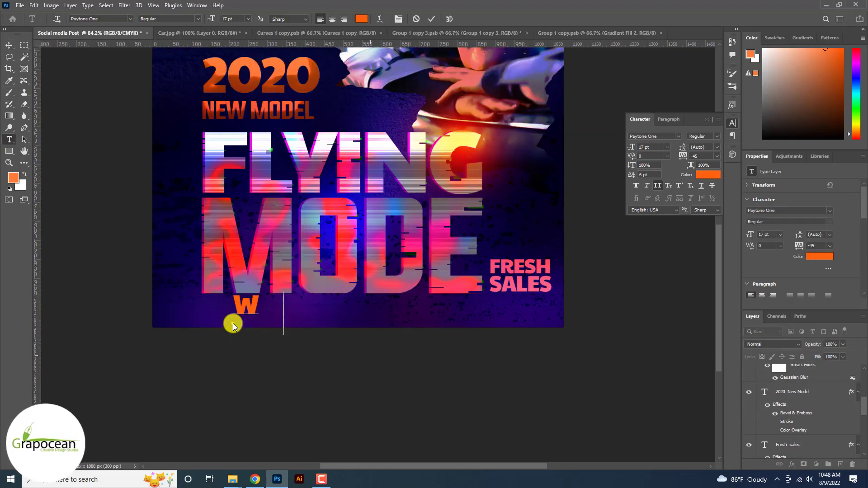
pyautogui.write('WW.GRAPOCEAN.COM')
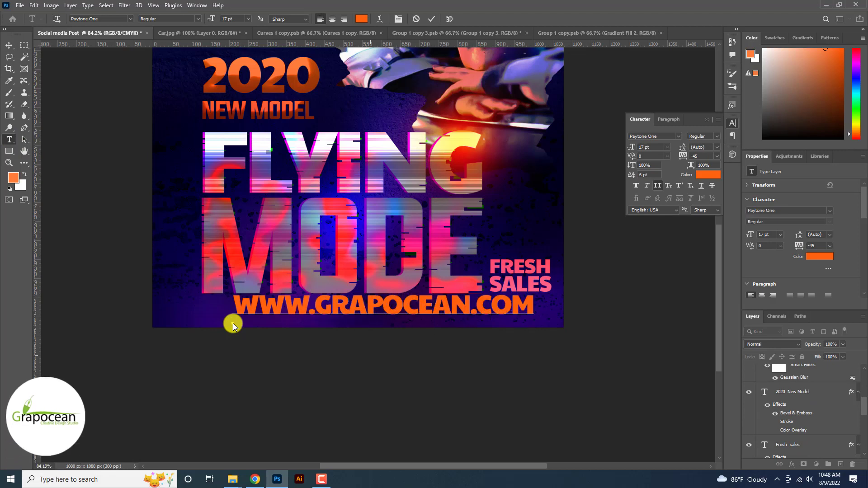
pyautogui.hotkey('ctrl', 'a')
pyautogui.moveTo(212, 21); pyautogui.dragTo(202, 23)
pyautogui.click(130, 19)
pyautogui.scroll(-1, 130, 21)
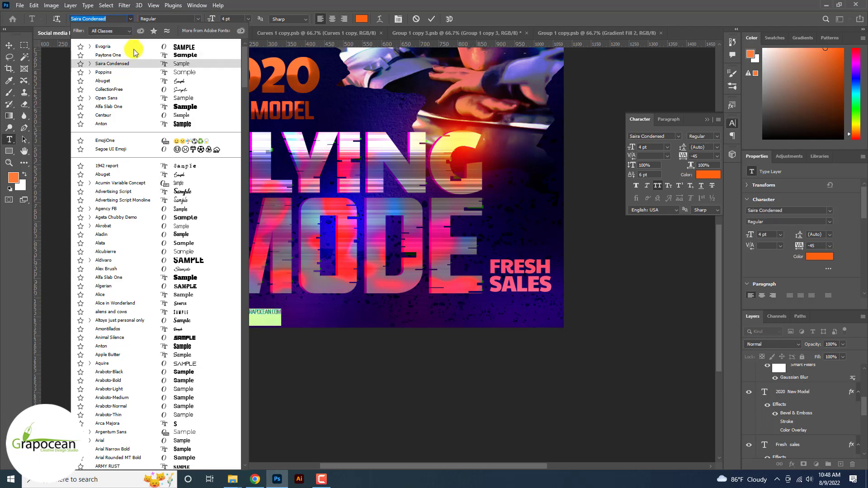
pyautogui.click(136, 71)
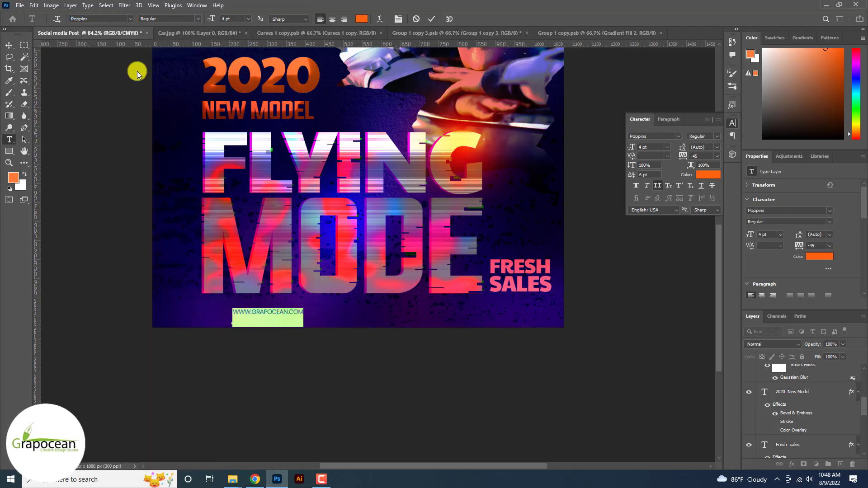
pyautogui.click(657, 186)
pyautogui.click(8, 46)
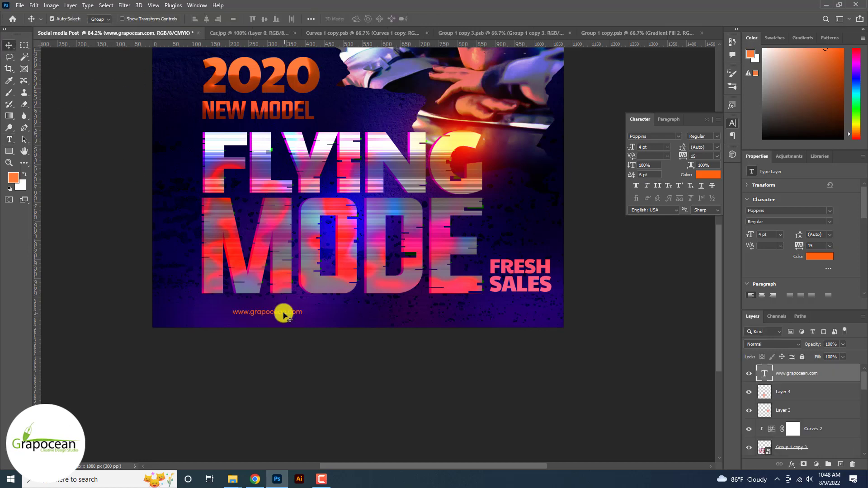
# Move the copied website line to the lower right and retype it as the contact e-mail address.
pyautogui.moveTo(284, 315); pyautogui.dragTo(561, 327)
pyautogui.click(9, 139)
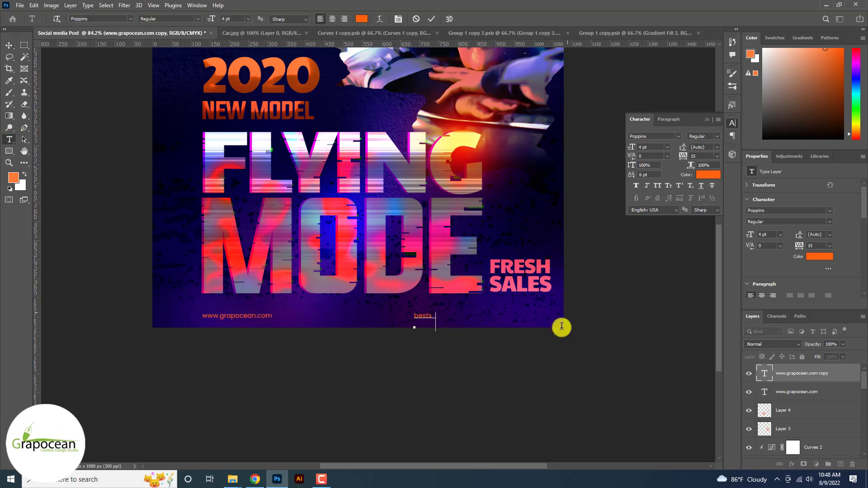
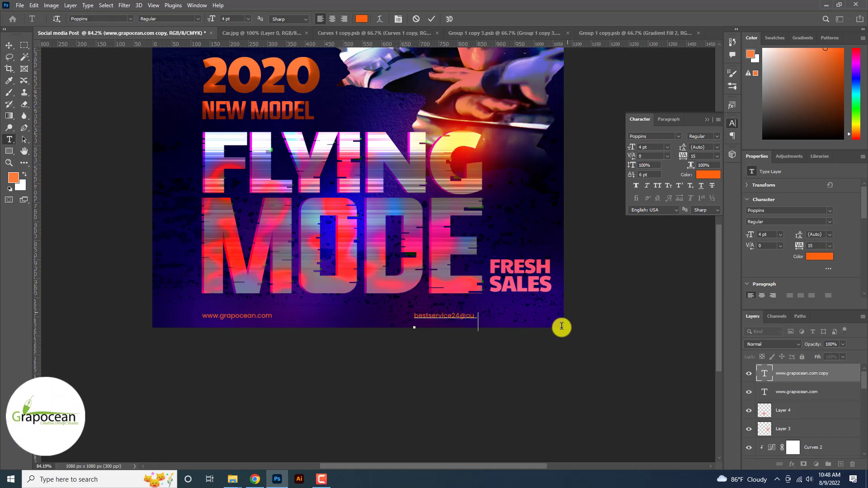
pyautogui.click(12, 50)
pyautogui.scroll(-3, 447, 317)
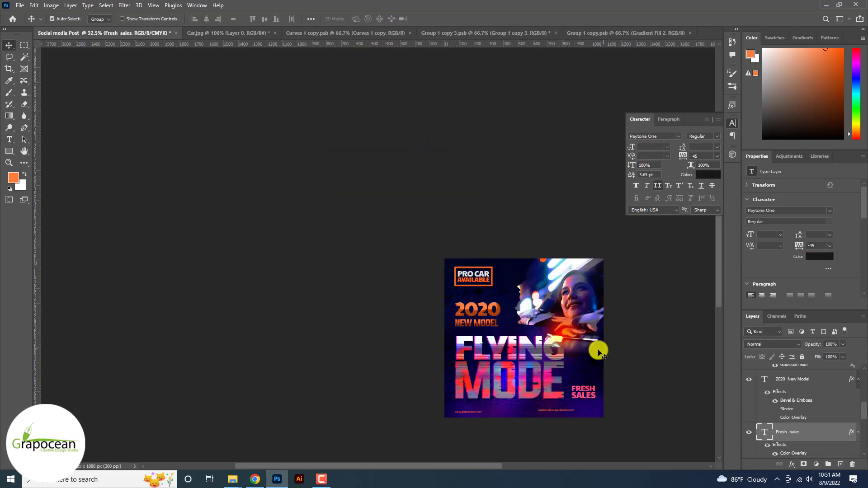
pyautogui.scroll(-1, 599, 349)
pyautogui.scroll(1, 596, 350)
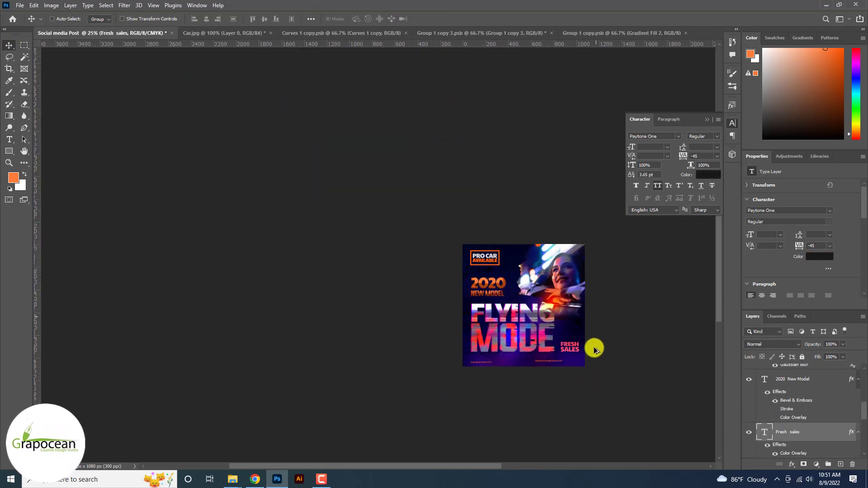